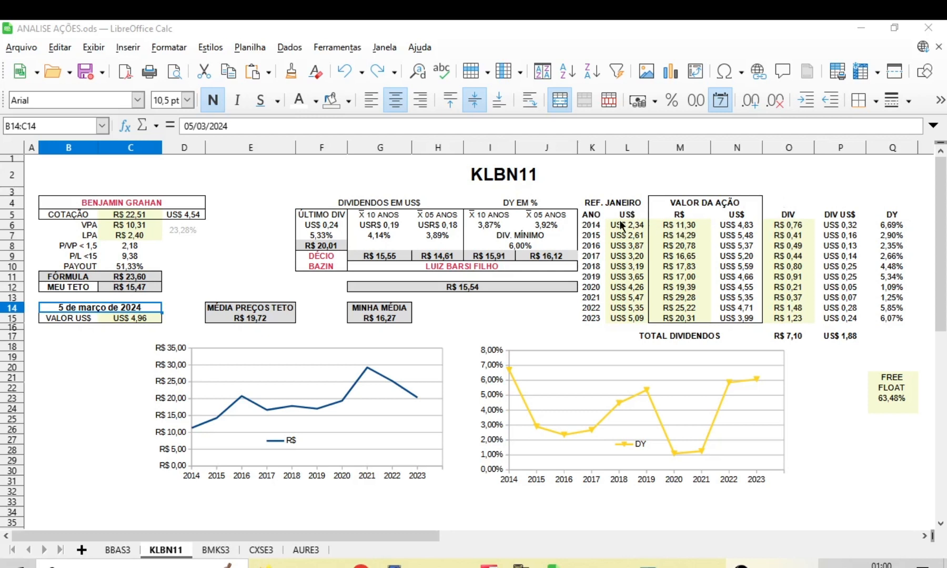
Step: Examine the 2014 formulas that convert the share price and the dividend to US$
left_click(737, 225)
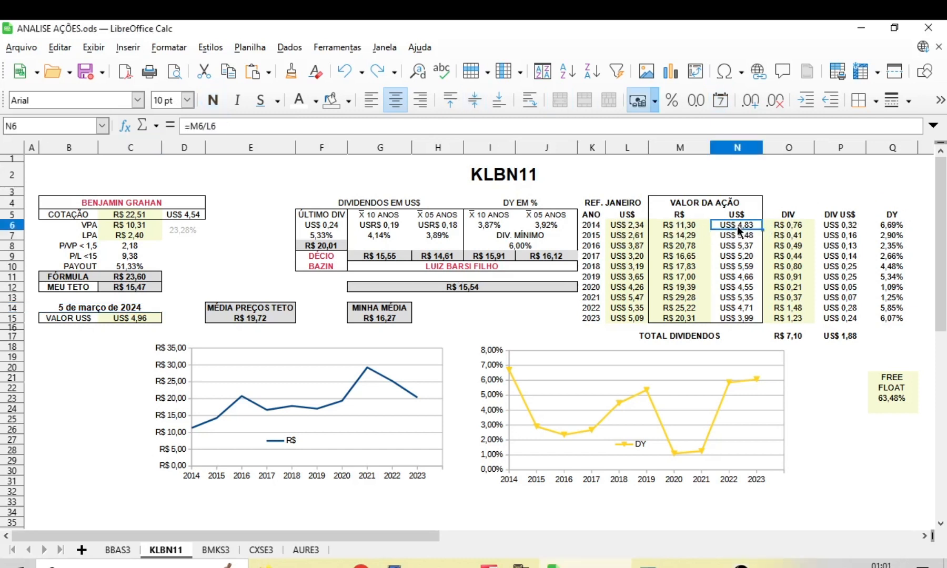
double_click(737, 225)
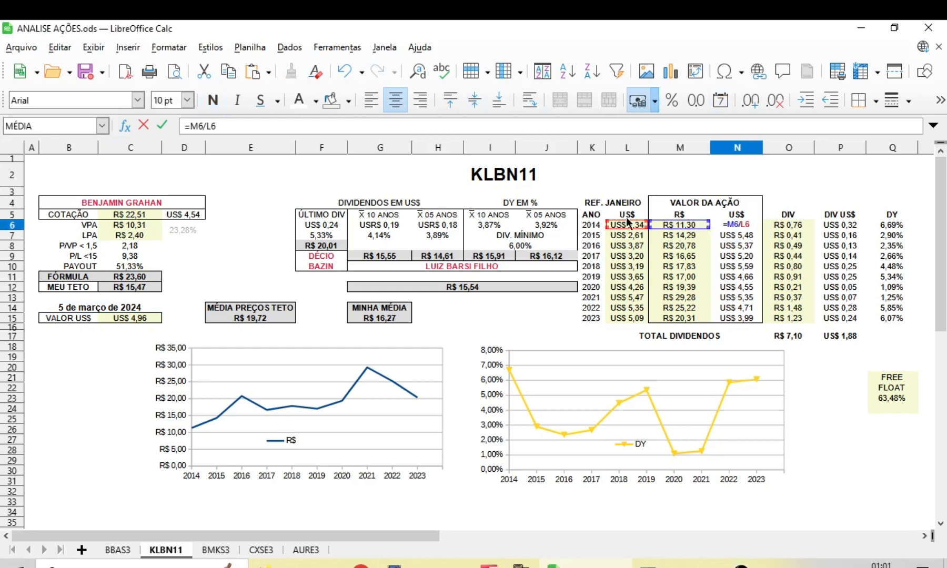
key("Return")
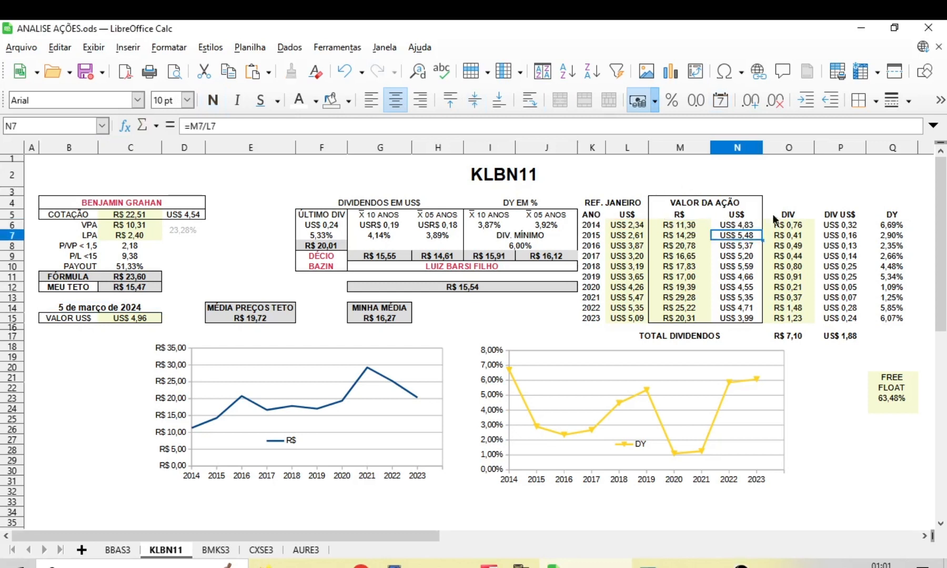
left_click(833, 224)
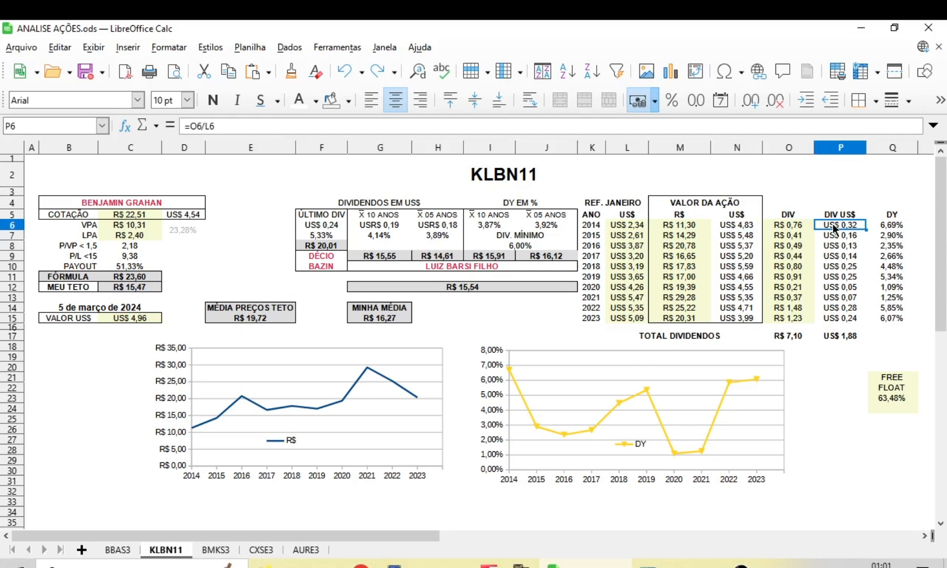
double_click(833, 224)
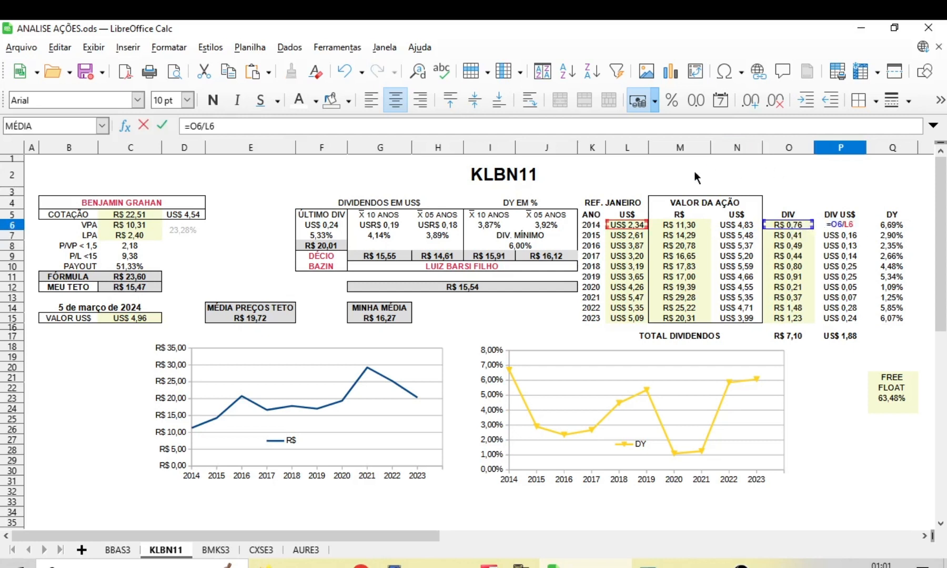
key("Return")
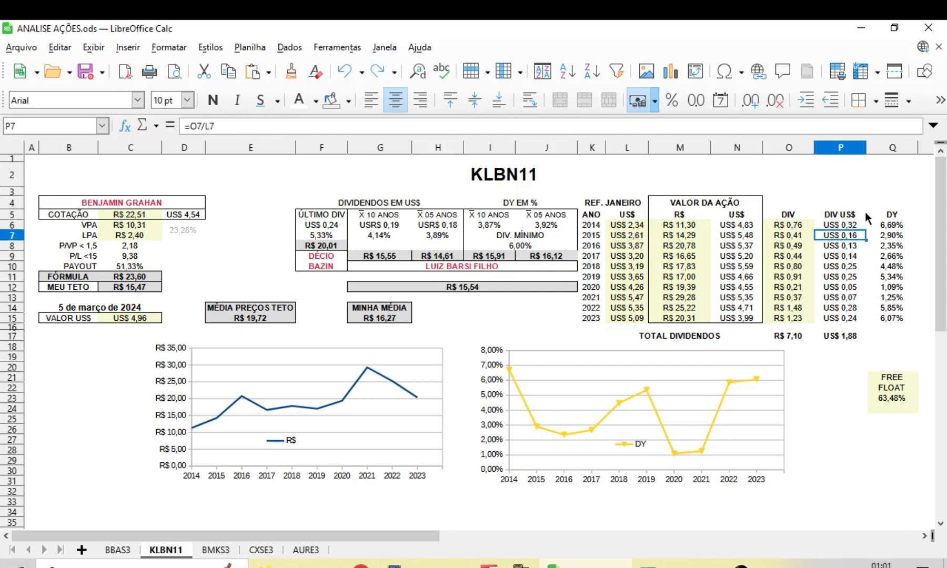
Step: Examine the 2014 dividend yield formula in the DY column and the cells it references
left_click(887, 230)
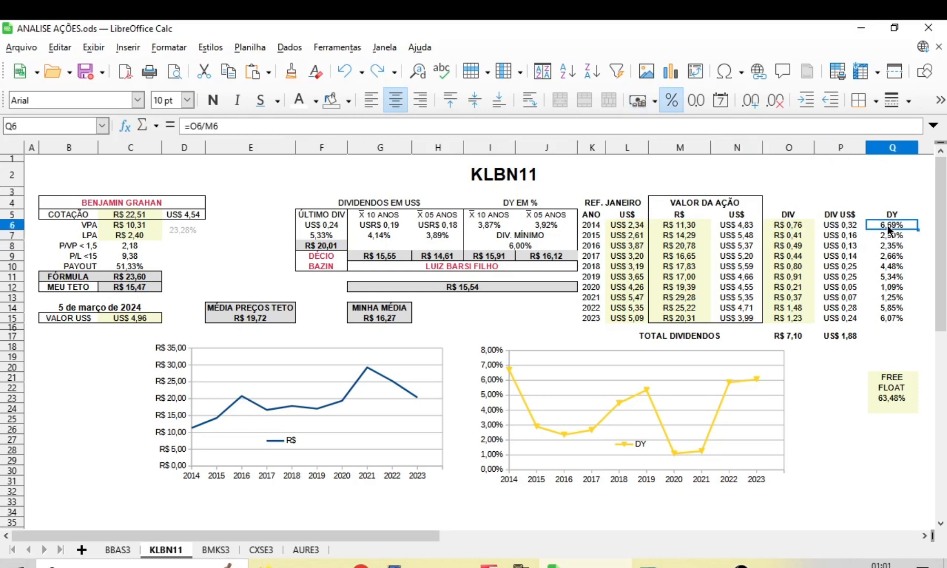
double_click(888, 229)
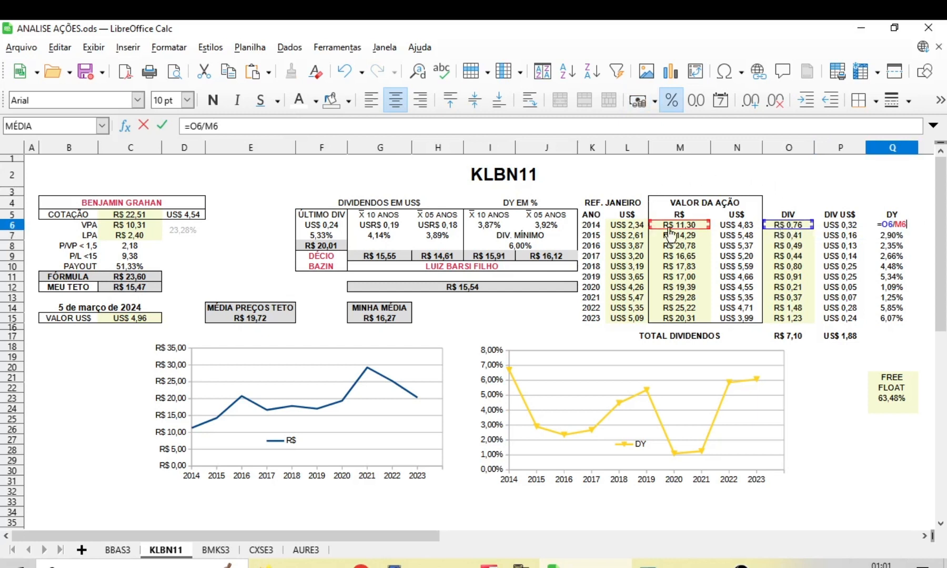
key("Return")
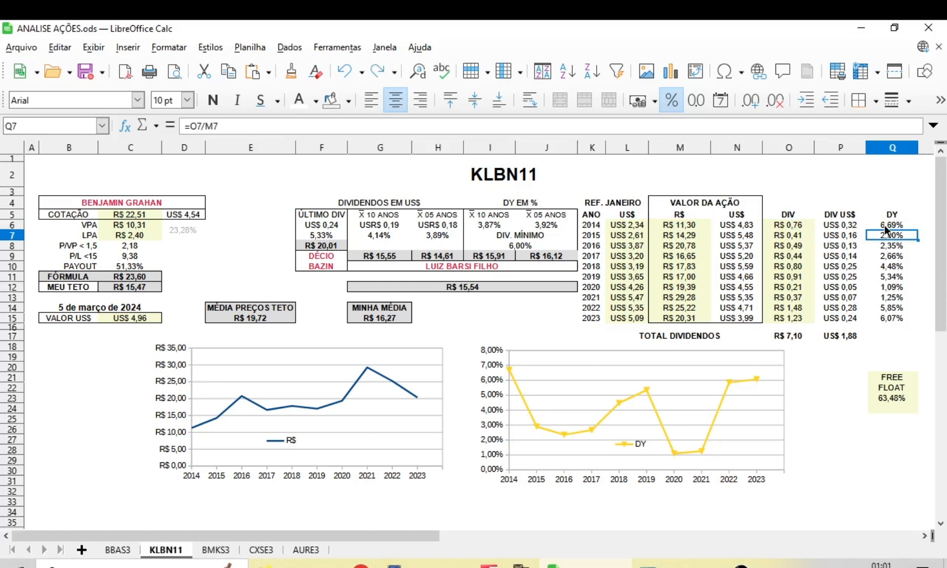
left_click(884, 225)
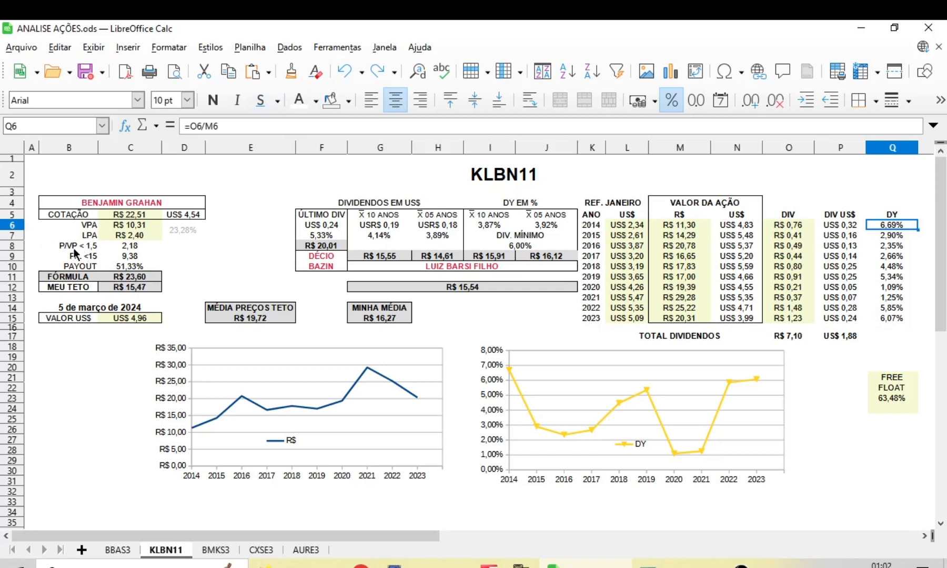
Step: Examine the P/VP and P/L formulas in the Benjamin Grahan block and the cells they reference
left_click(134, 246)
double_click(134, 246)
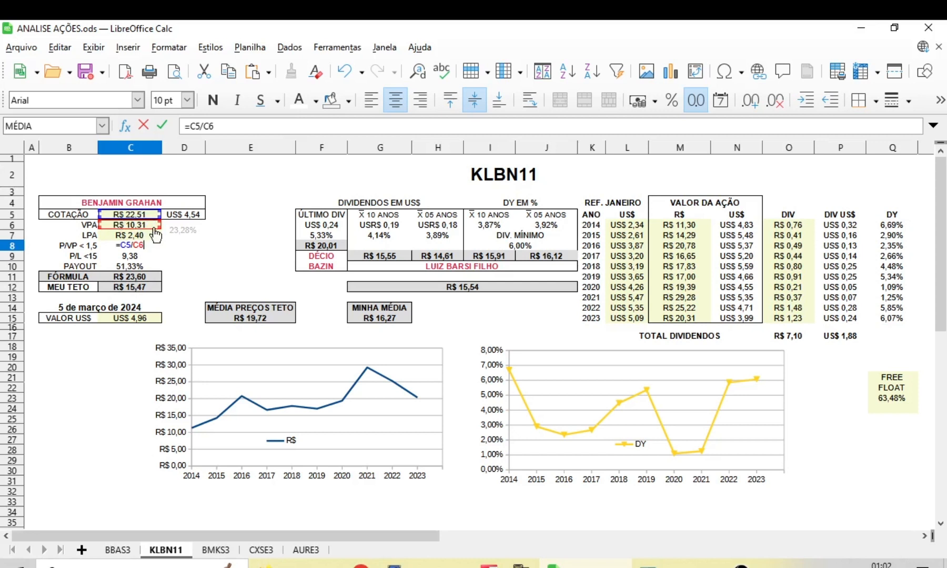
key("Return")
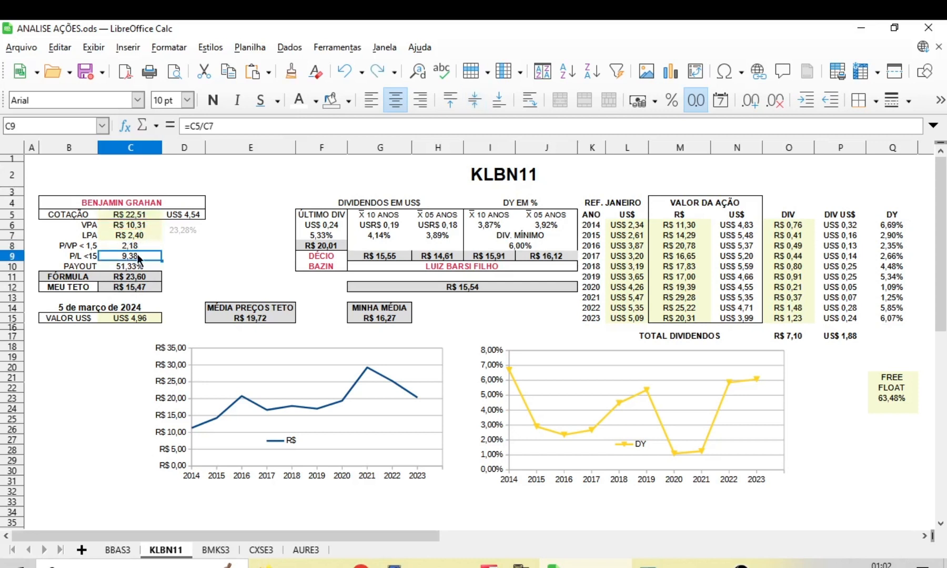
double_click(137, 253)
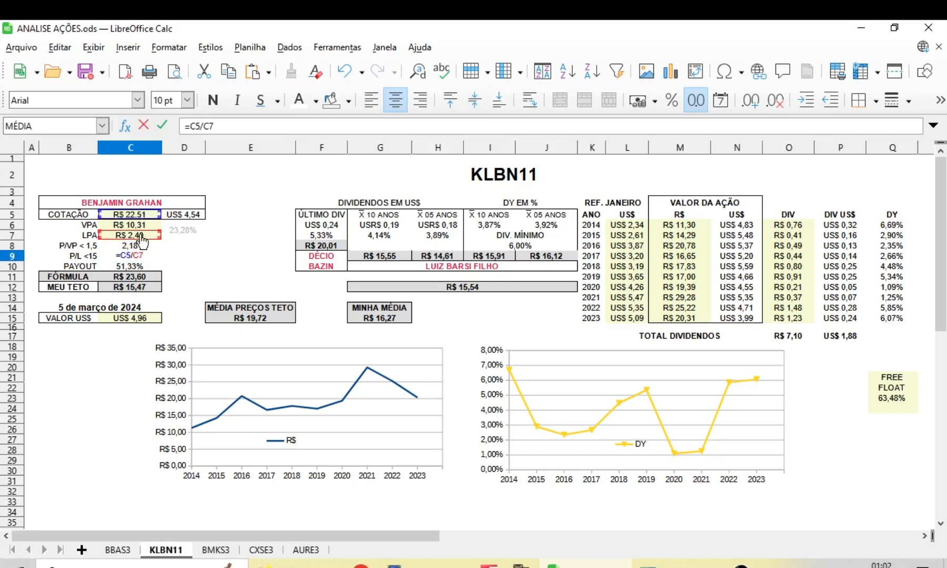
key("Return")
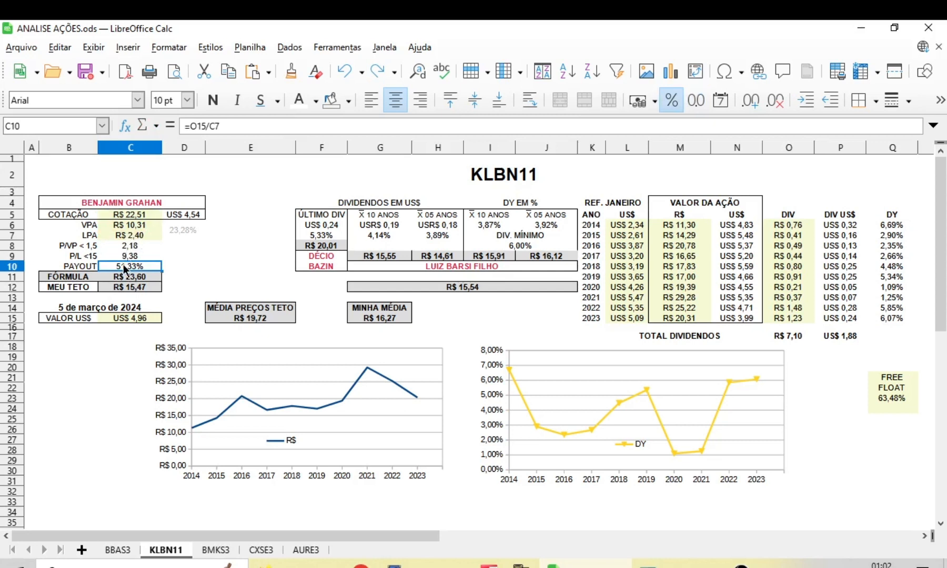
Step: Examine the PAYOUT formula along with its source cells, the LPA and the 2023 dividend
left_click(133, 235)
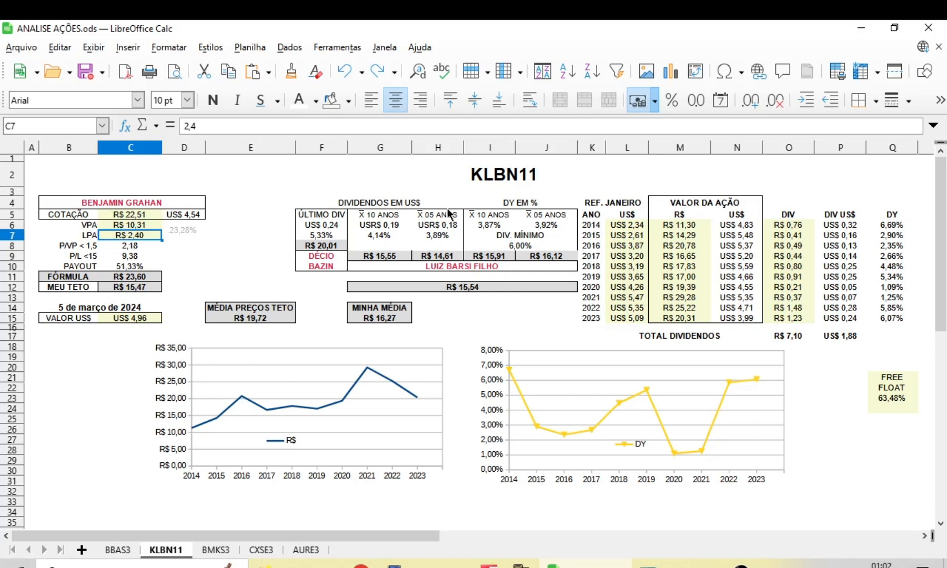
left_click(794, 318)
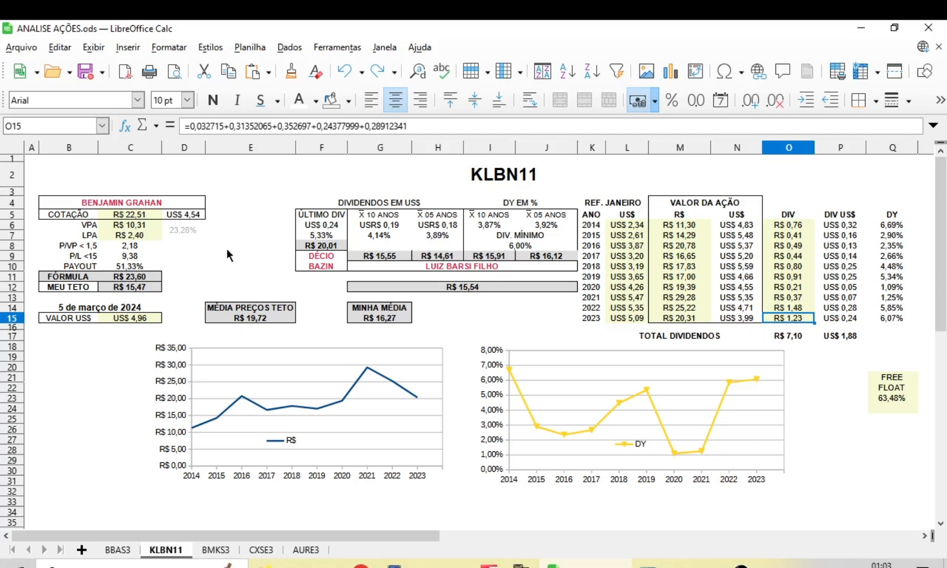
double_click(123, 264)
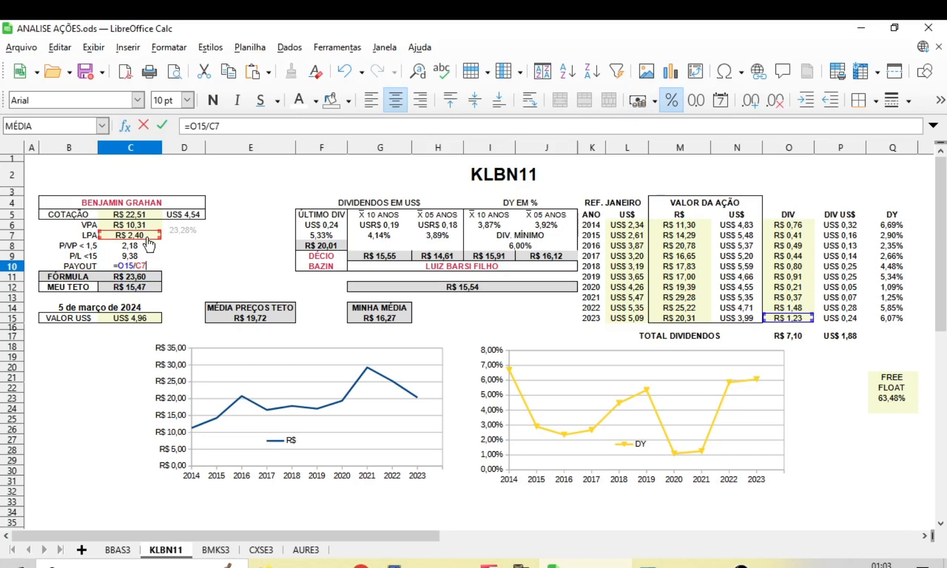
key("Return")
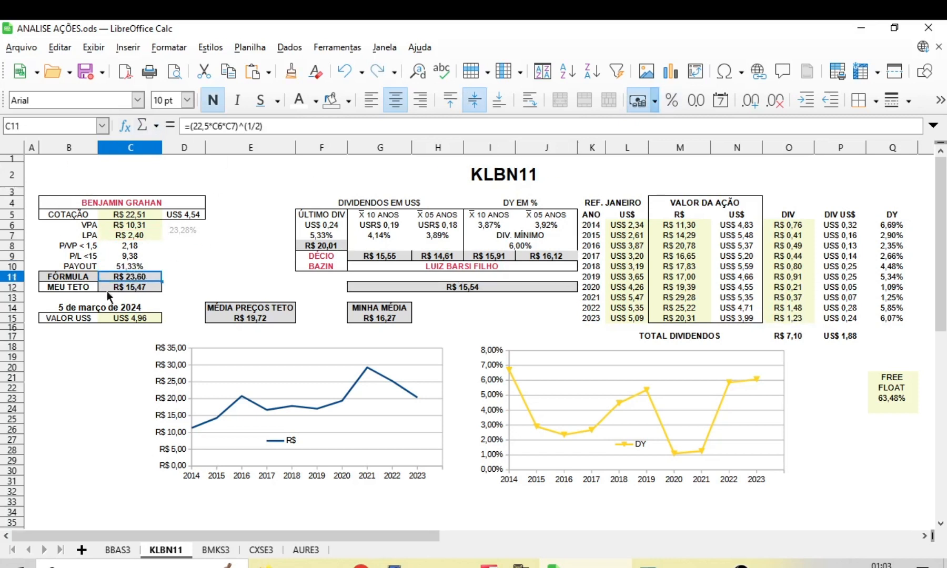
Step: Examine the Graham price formula in the FÓRMULA cell C11 and the cells it references
double_click(152, 277)
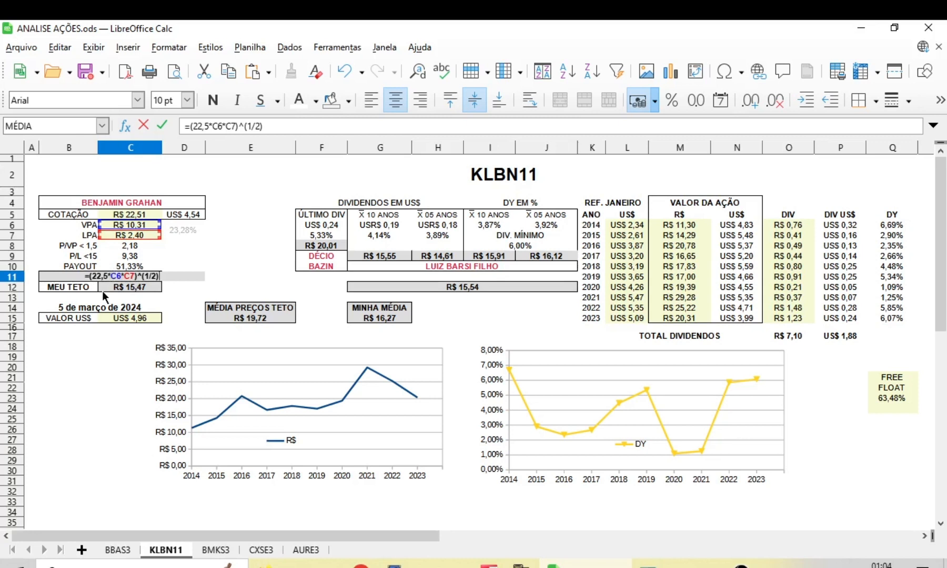
key("Return")
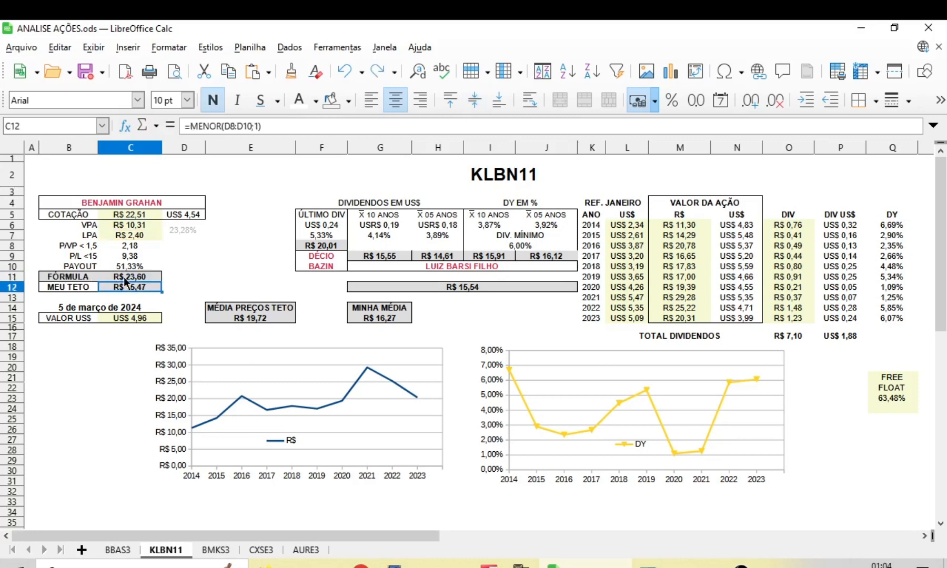
left_click(152, 279)
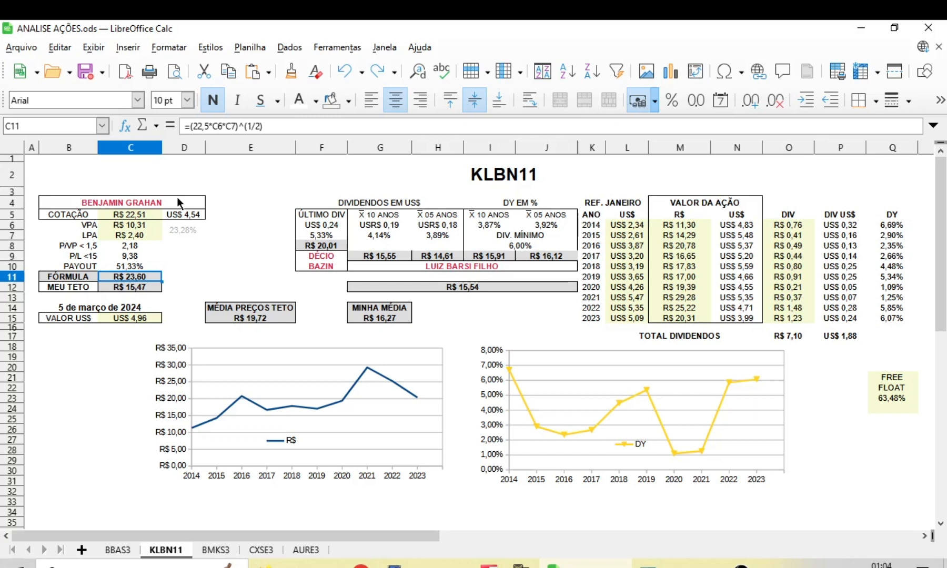
Step: Replace the constant 22,5 in the C11 Graham formula with C8*C9, giving =(C8*C9*C6*C7)^(1/2)
double_click(132, 281)
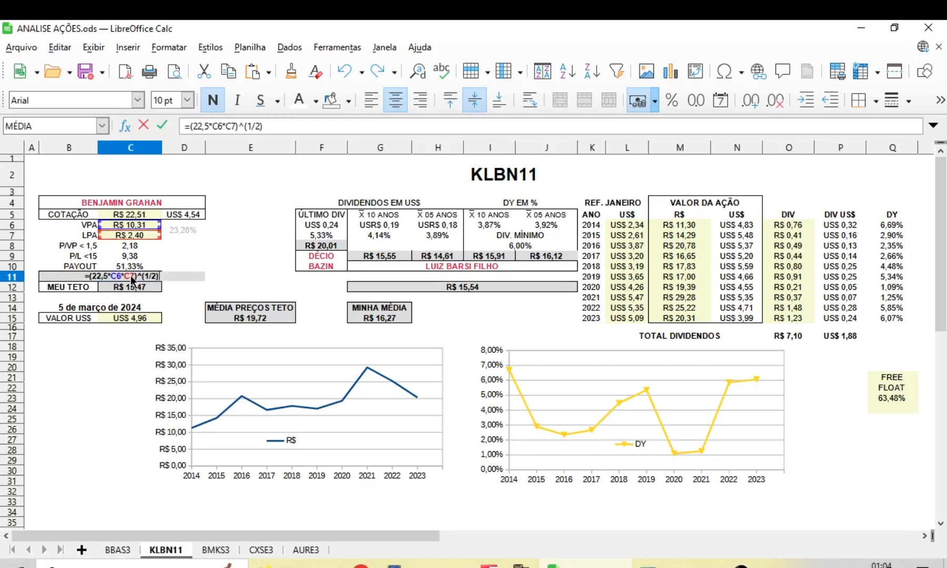
double_click(200, 126)
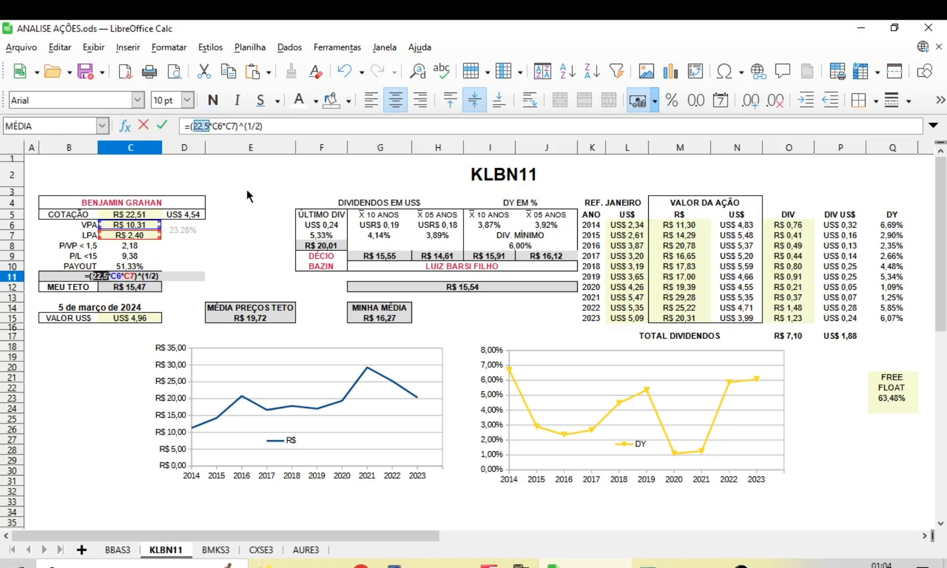
left_click(130, 246)
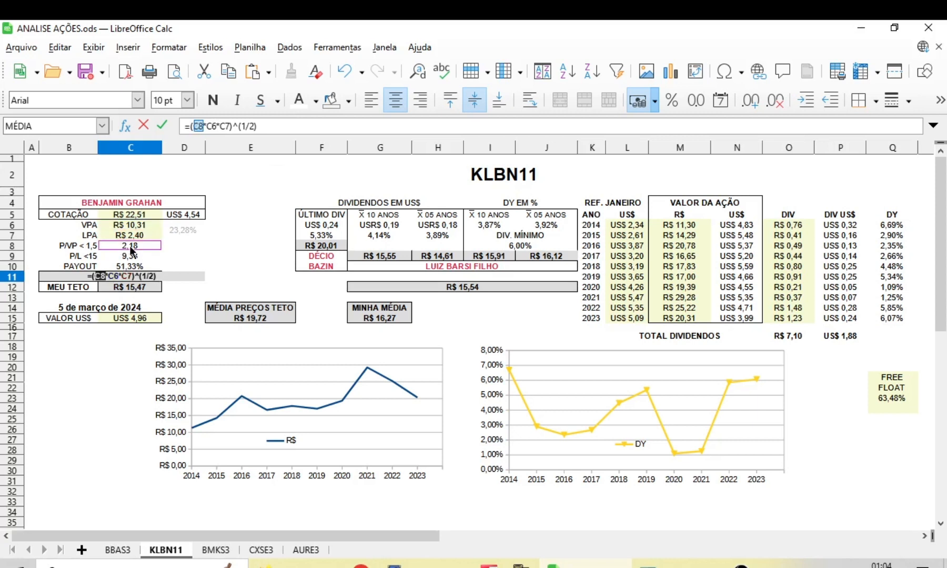
type("*")
left_click(126, 258)
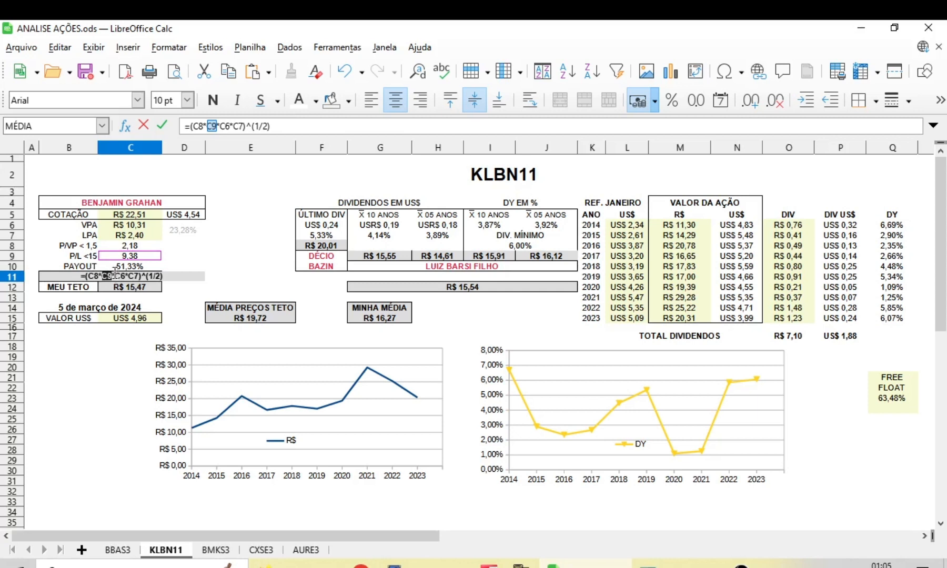
key("Return")
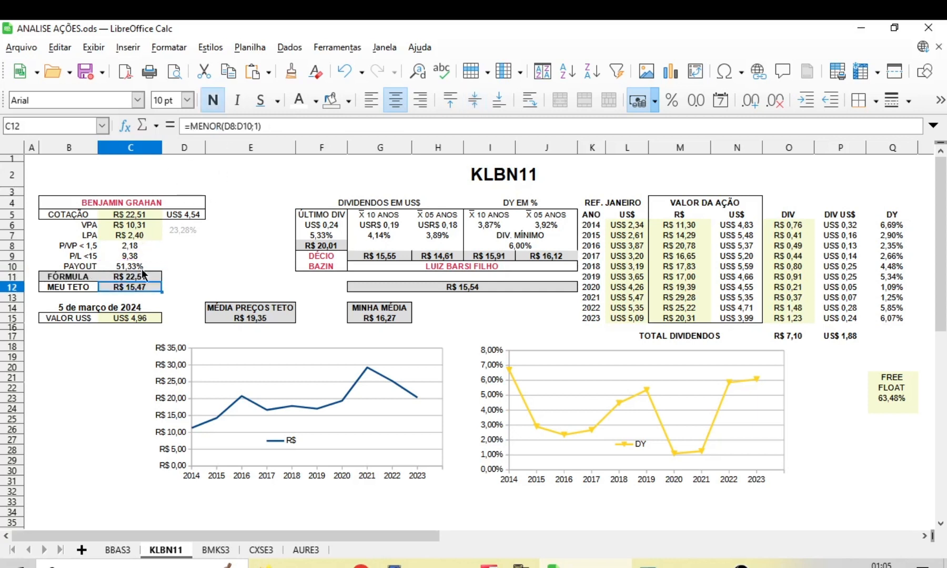
Step: Put the constant 22,5 back in place of C8*C9 in C11, giving =(22,5*C6*C7)^(1/2)
left_click(133, 278)
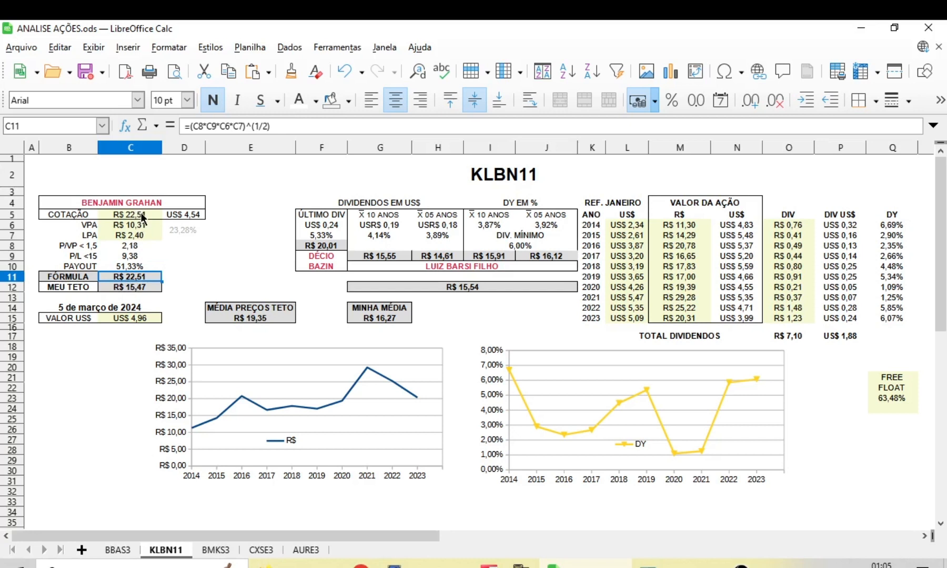
double_click(203, 126)
key("shift+Right")
key("shift+Right")
key("shift+Right")
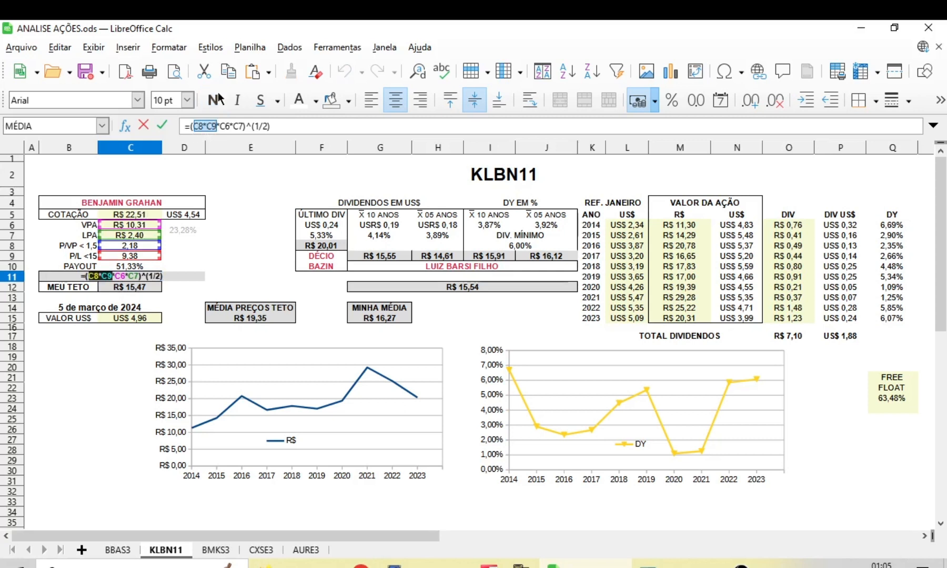
type("22,5")
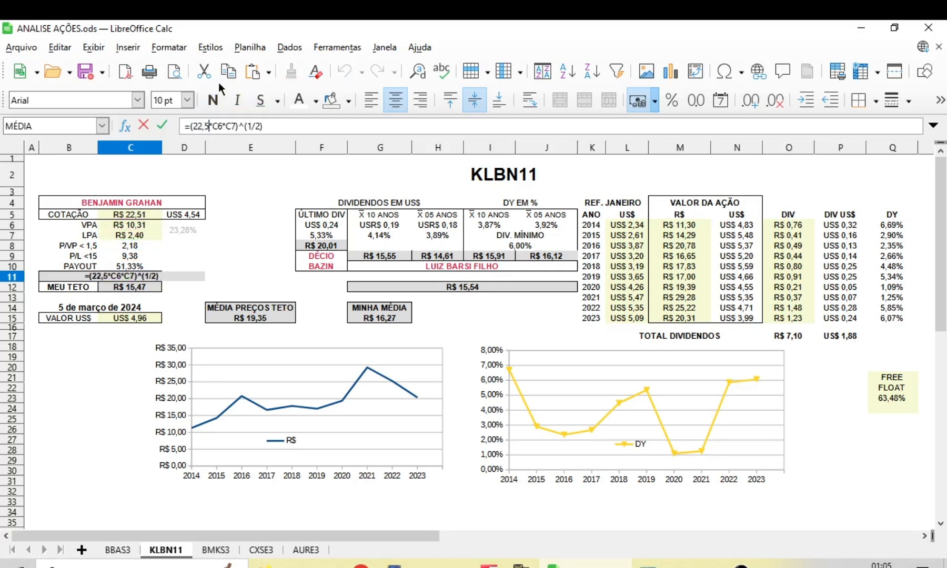
key("Return")
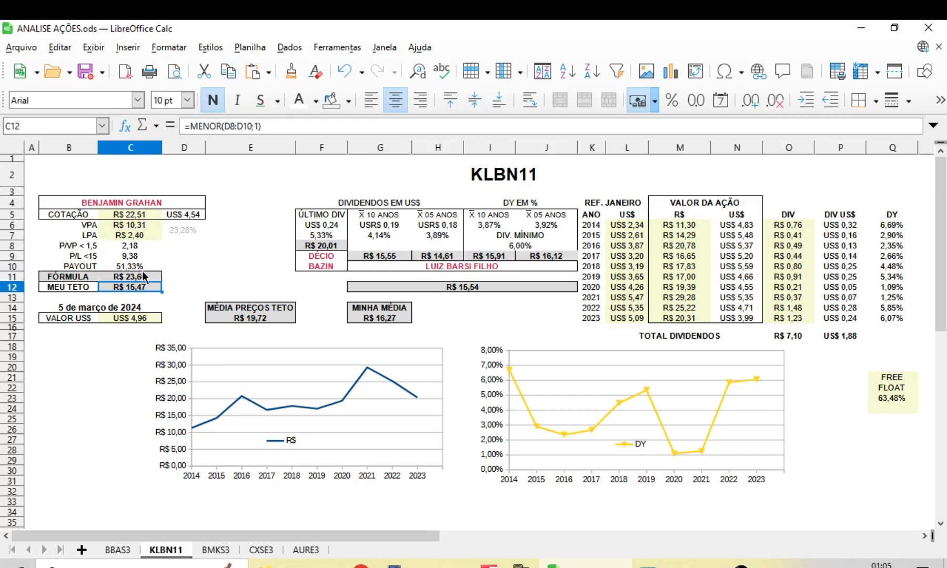
left_click(140, 277)
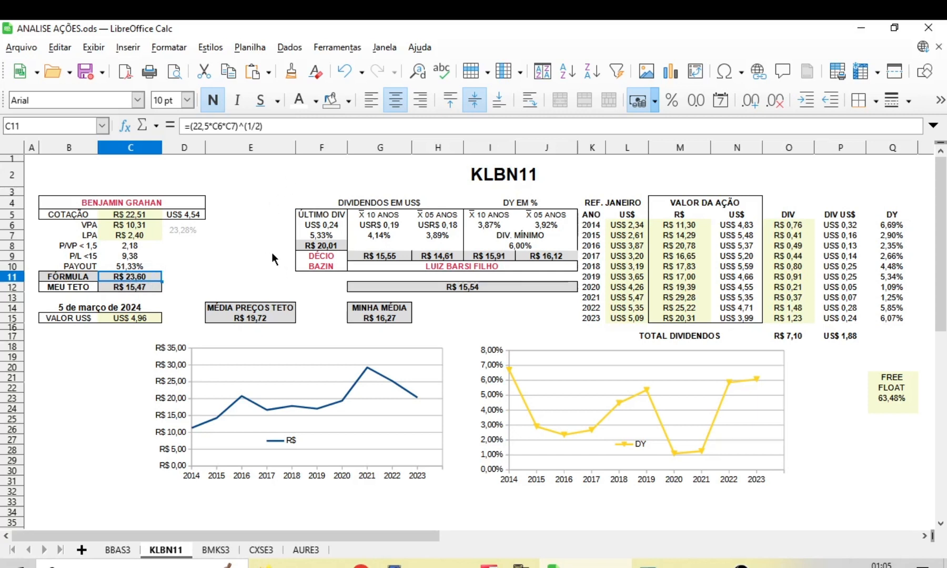
Step: Examine the ÚLTIMO DIV formulas for the ceiling price, the last dividend in US$ and its yield
left_click(310, 248)
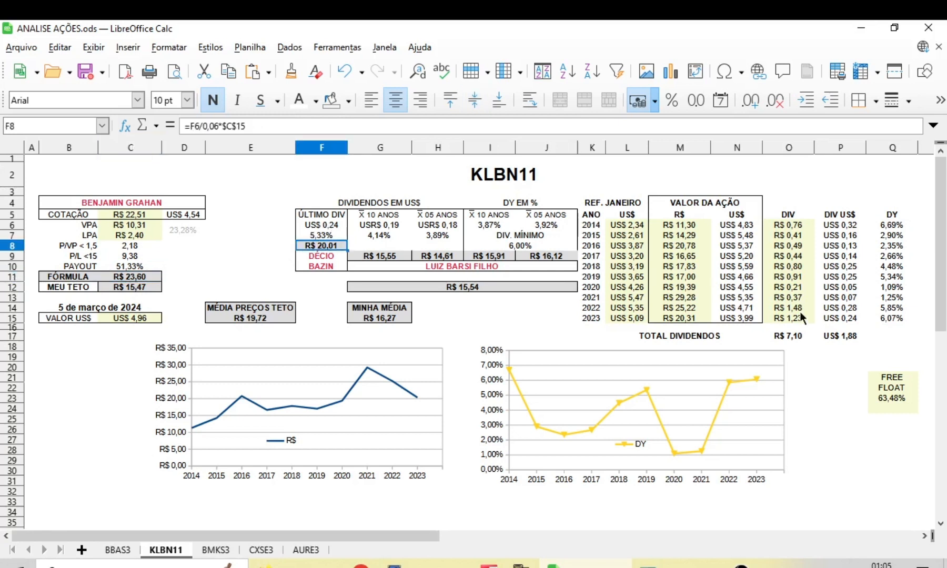
left_click(335, 226)
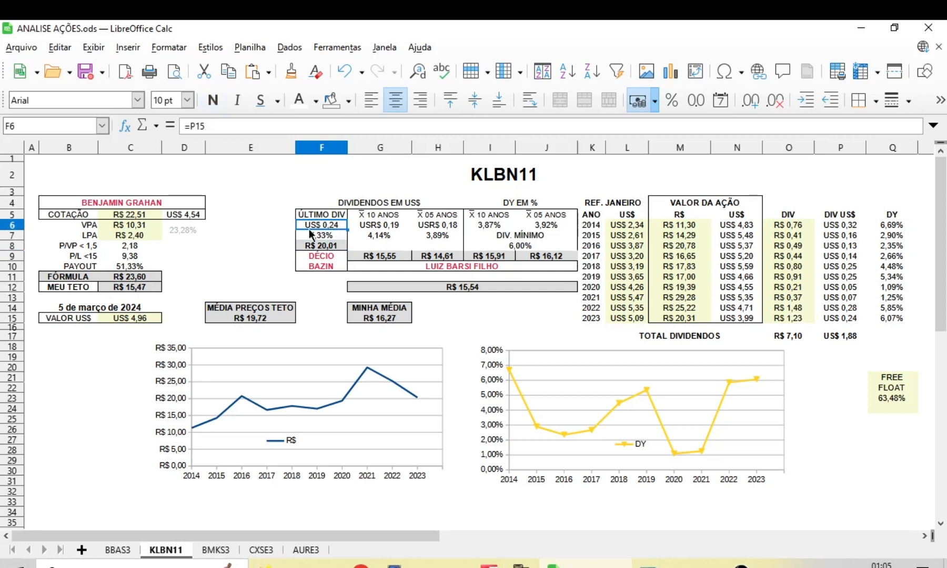
key("F2")
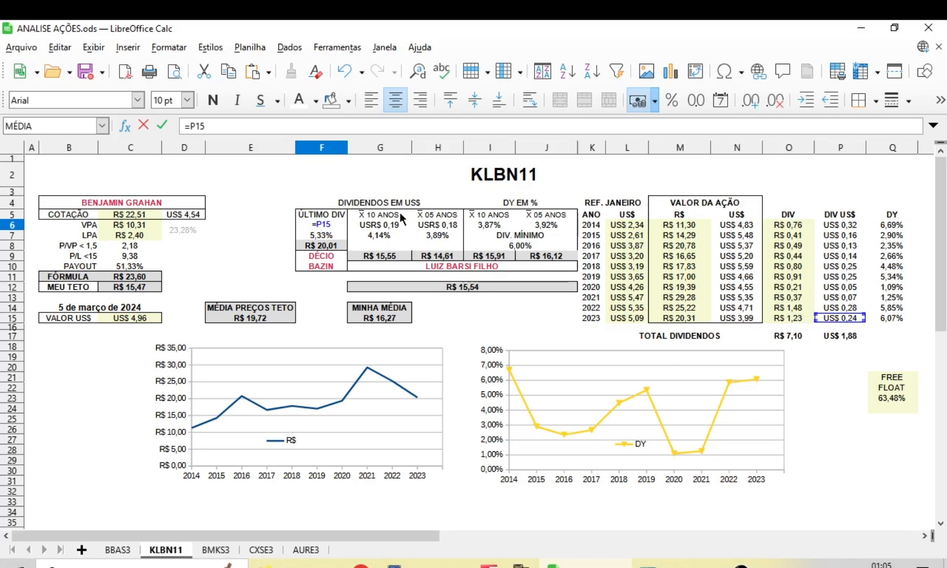
type("/D5")
key("Return")
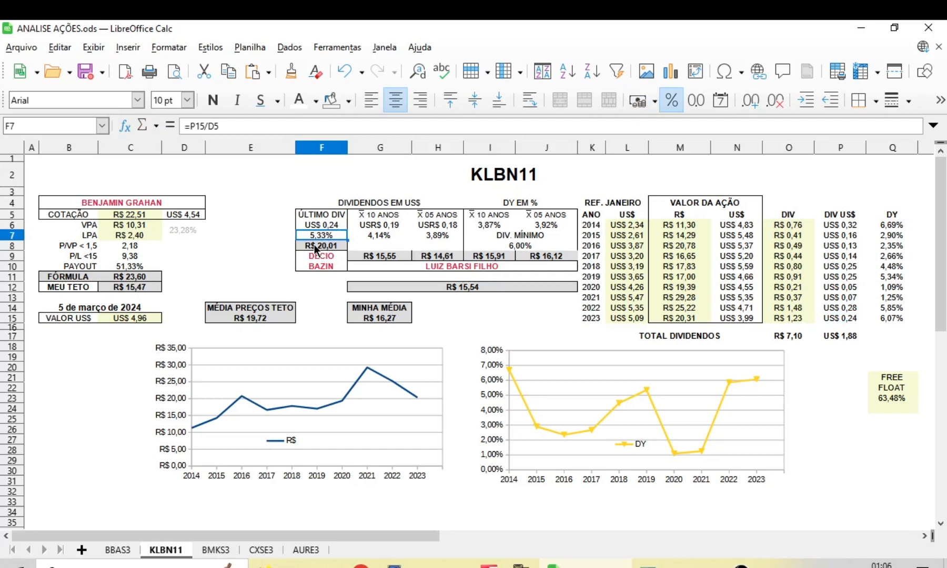
Step: Remove the absolute reference signs from C15 in the F8 ceiling price formula, giving =F6/0,06*C15
left_click(316, 249)
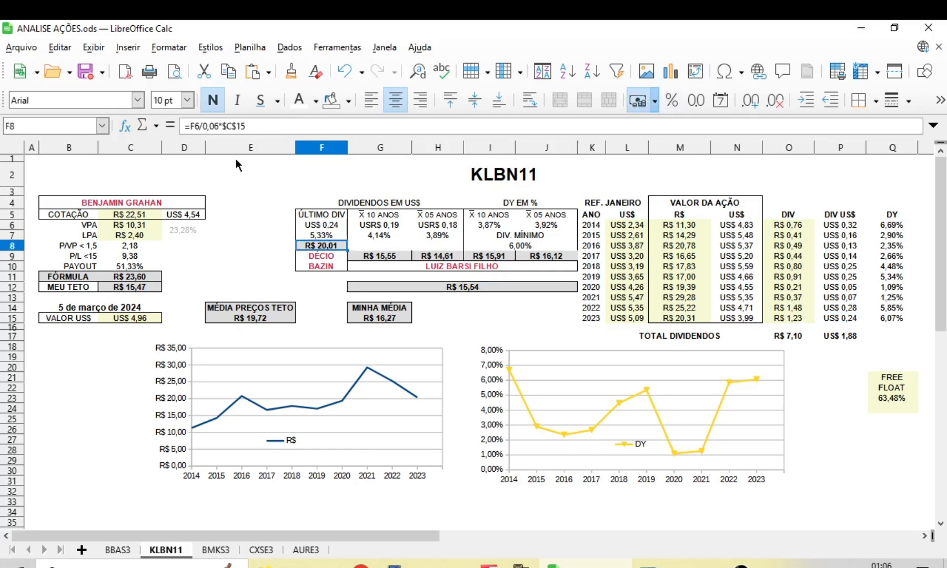
left_click(207, 126)
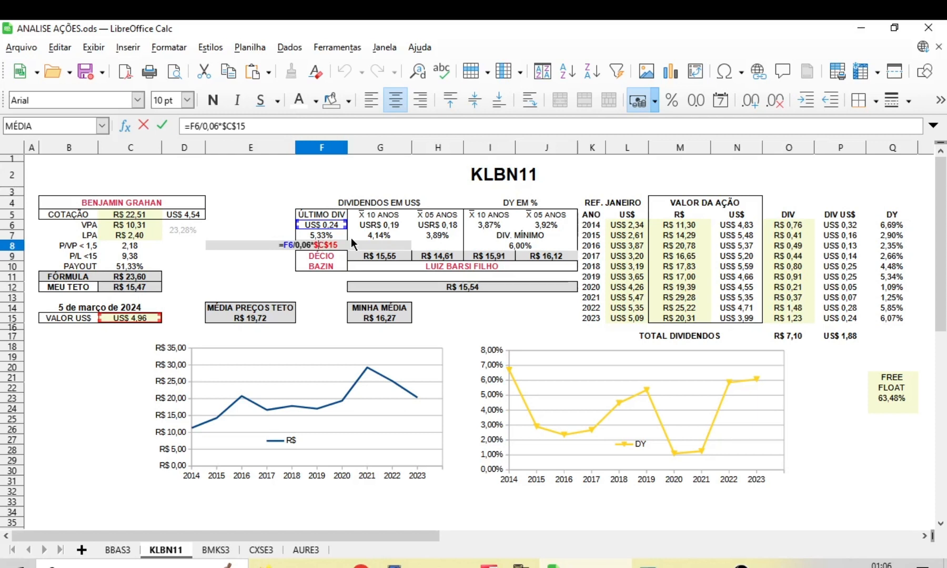
key("BackSpace")
key("Right")
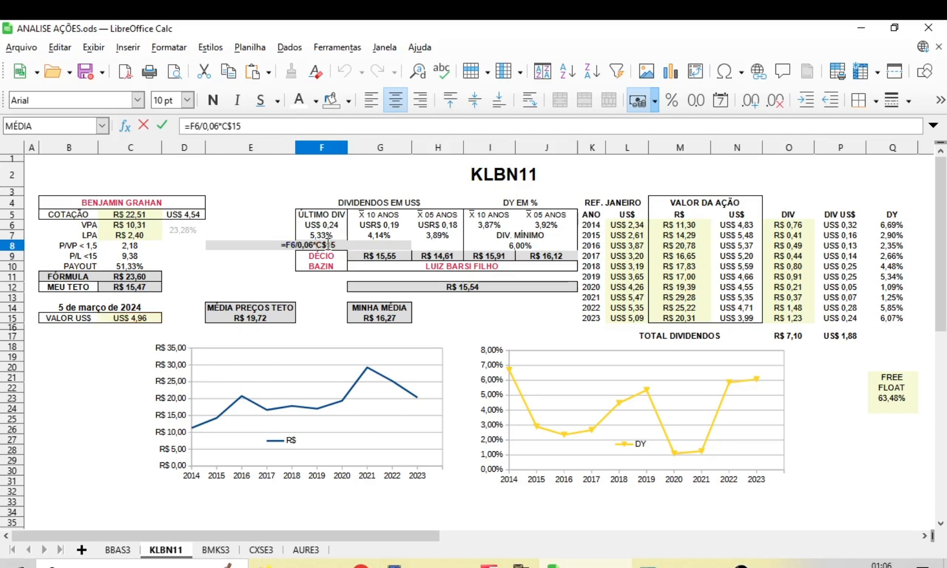
key("Delete")
key("Return")
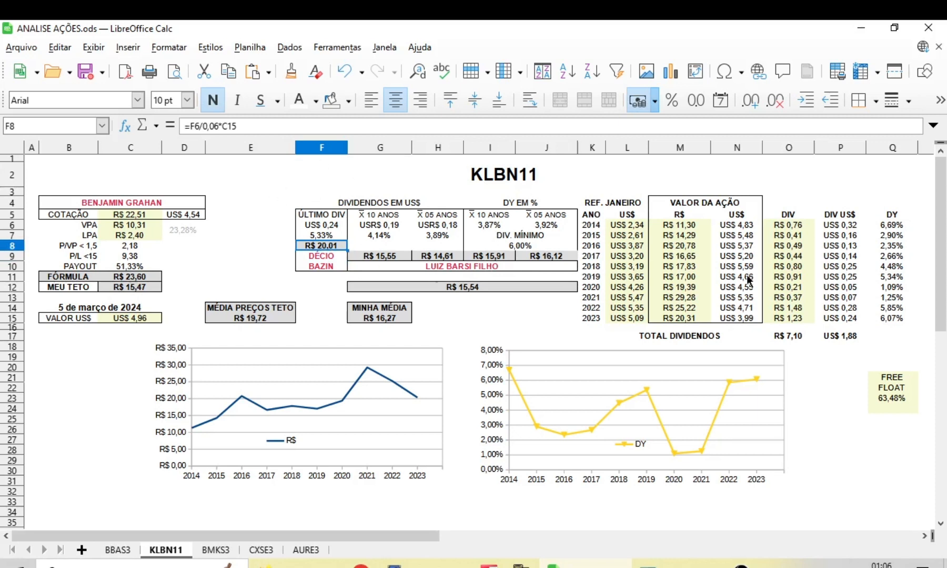
Step: Examine the 2023 dividend in US$, the F6 reference, and the yearly DIV and DIV US$ columns for 2014 to 2023
left_click(840, 318)
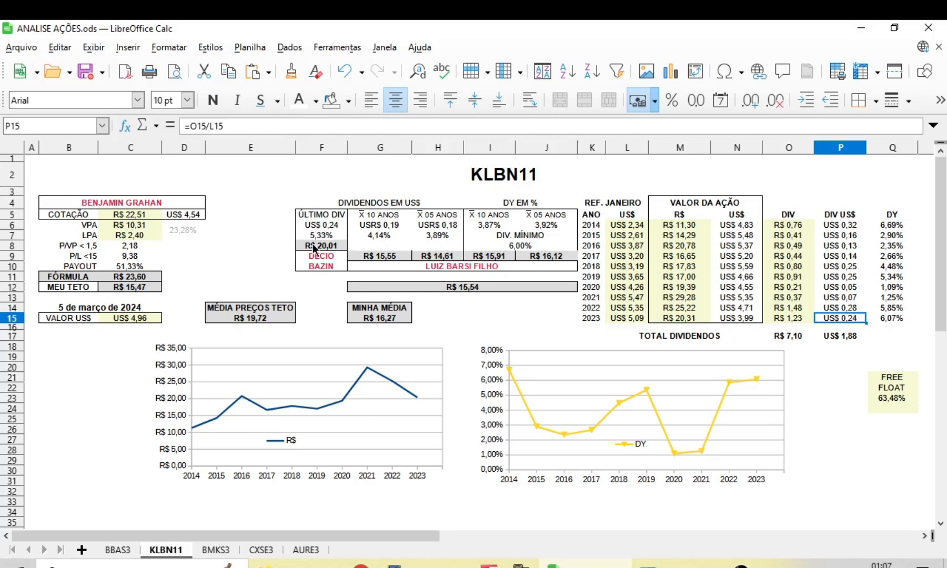
left_click(377, 255)
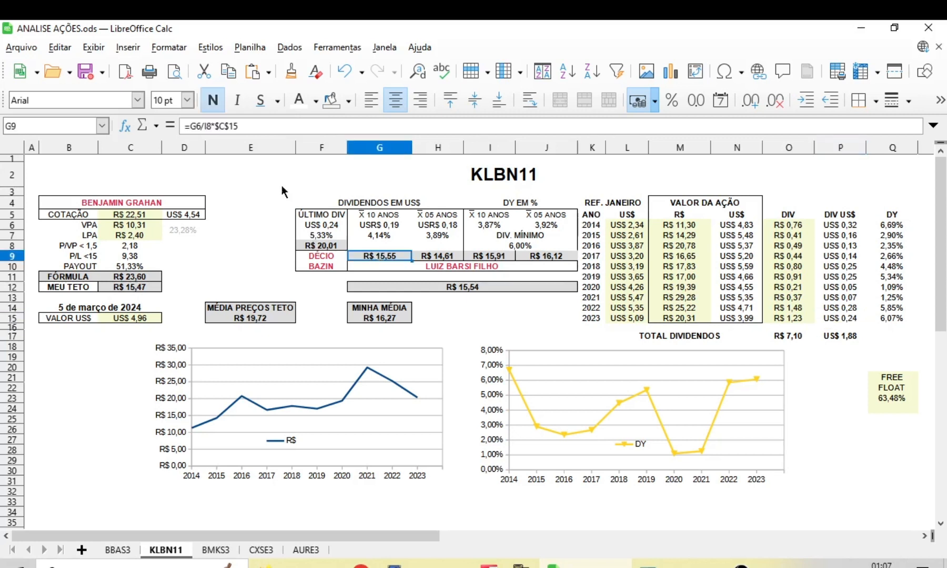
left_click(324, 225)
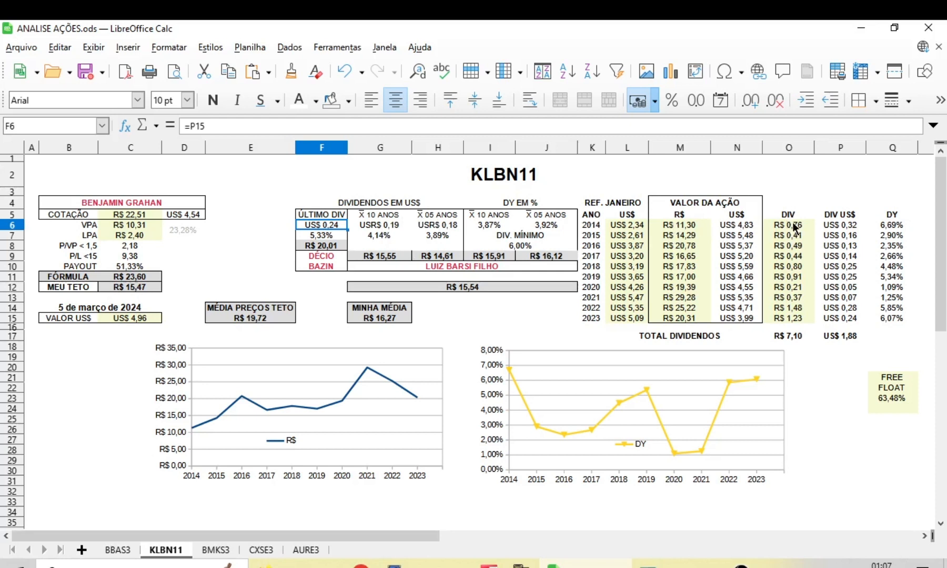
left_click_drag(791, 226, 792, 321)
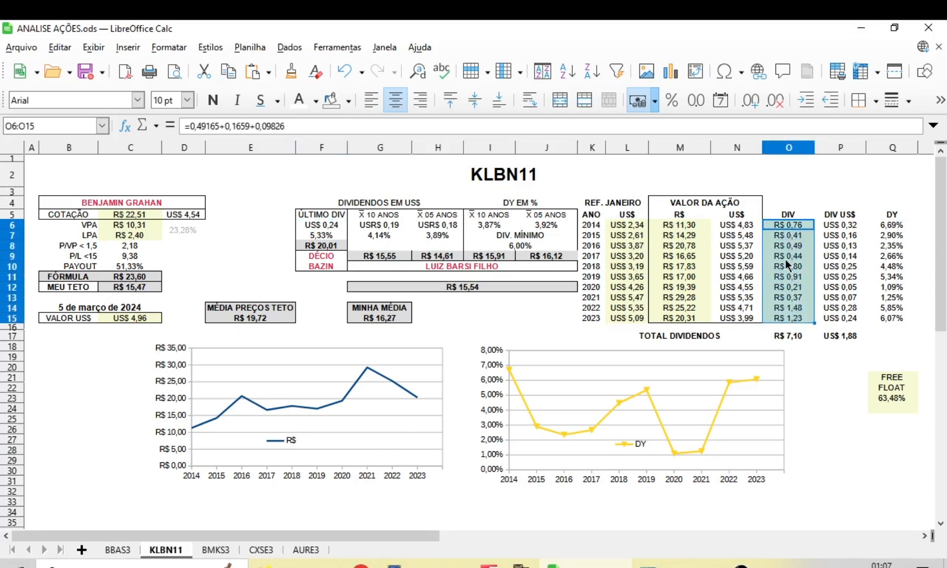
left_click(789, 226)
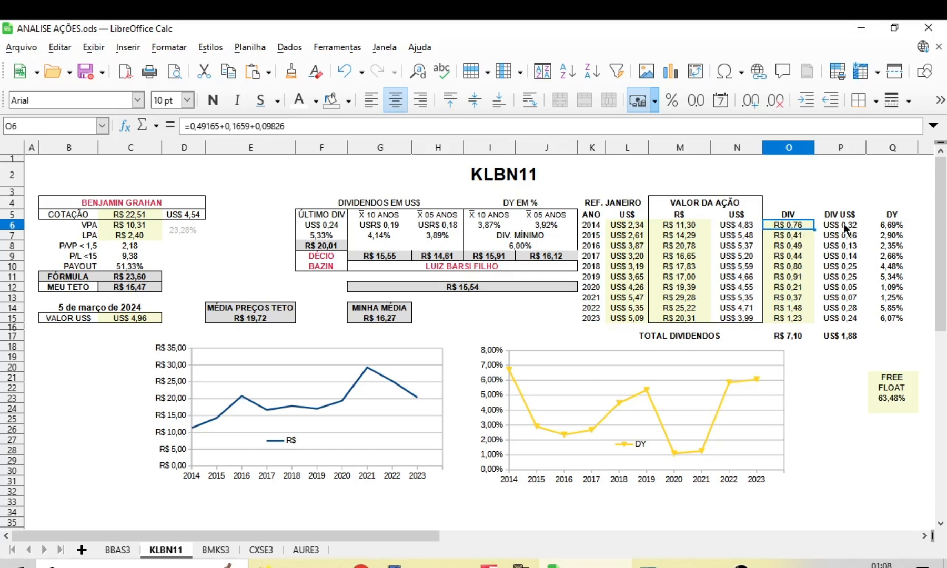
left_click_drag(844, 225, 841, 313)
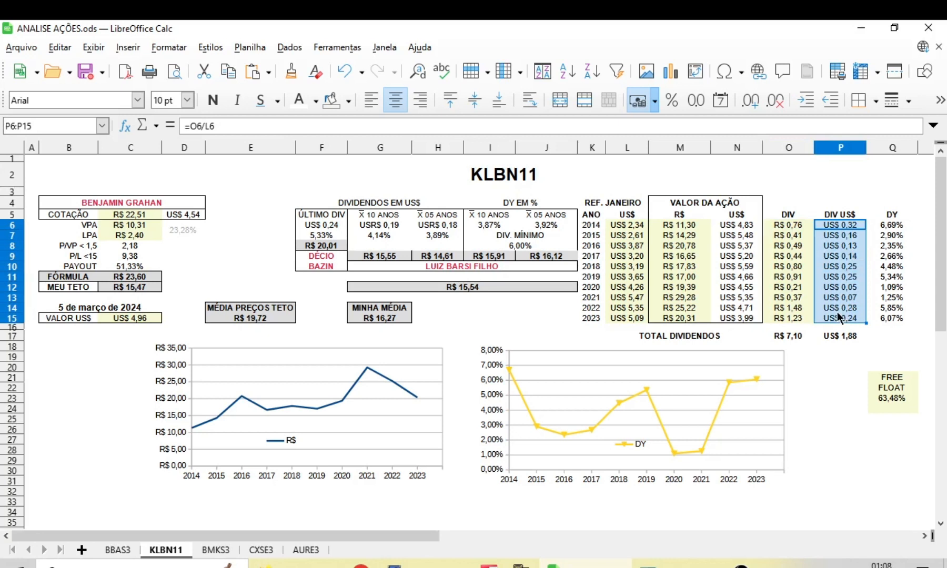
Step: Examine the ranges used by the 10-year and 5-year average US$ dividend formulas in G6 and H6
left_click(378, 226)
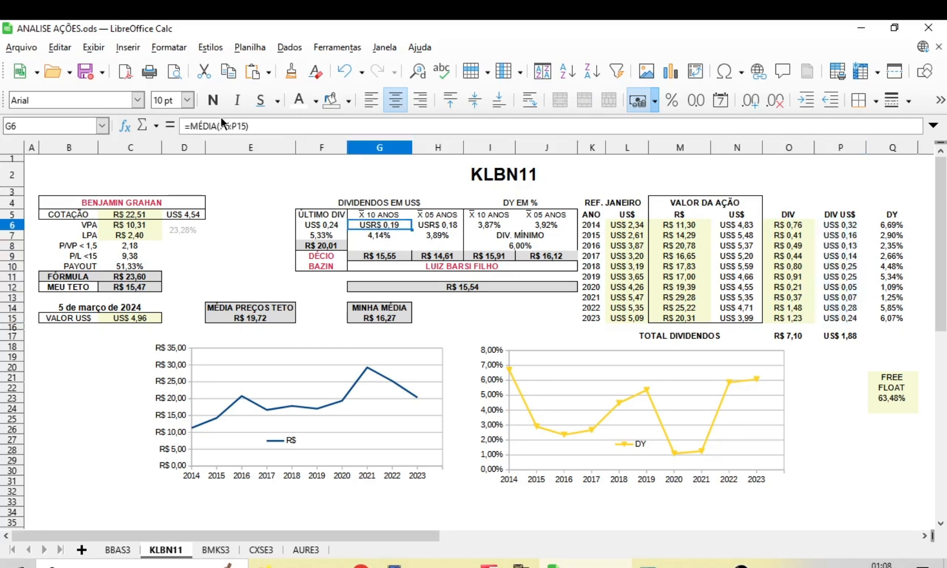
key("F2")
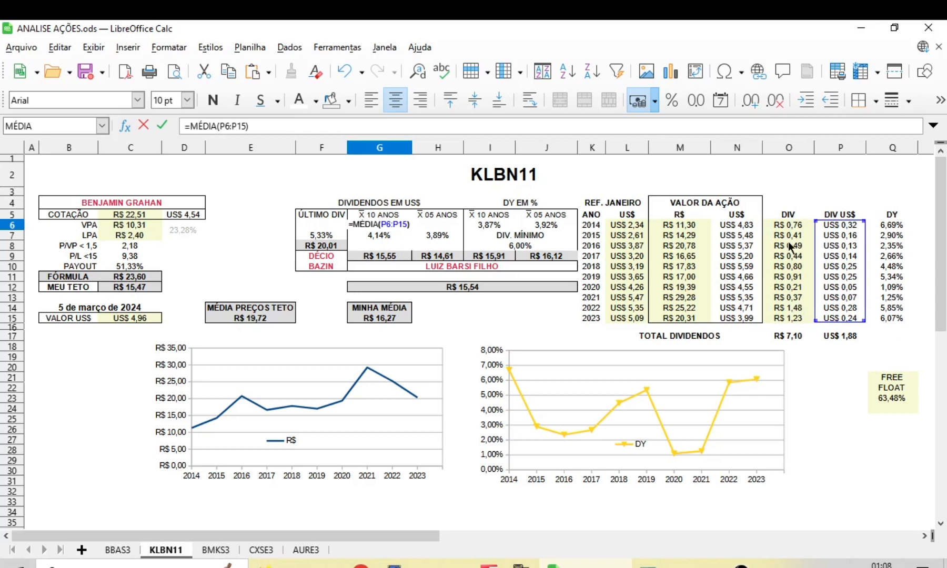
key("Return")
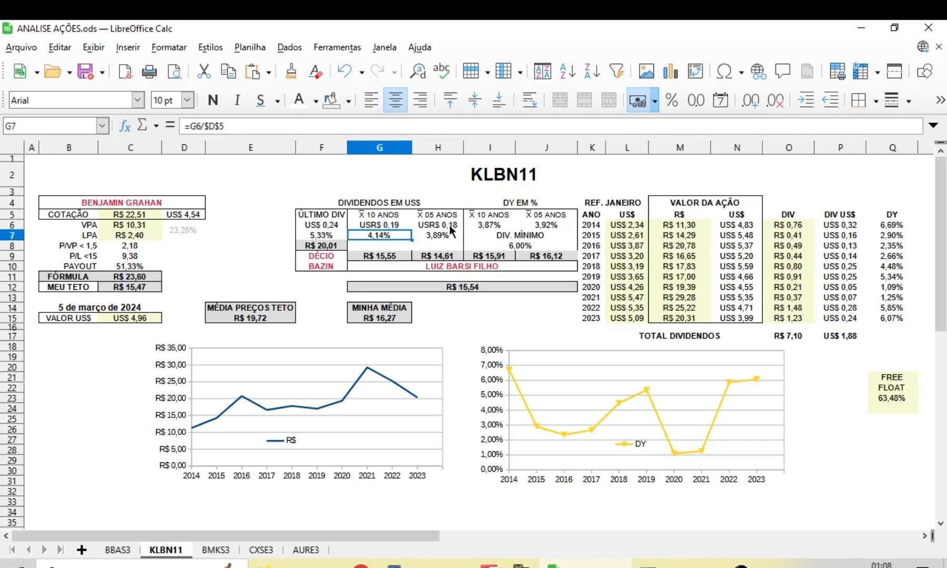
left_click(450, 225)
key("F2")
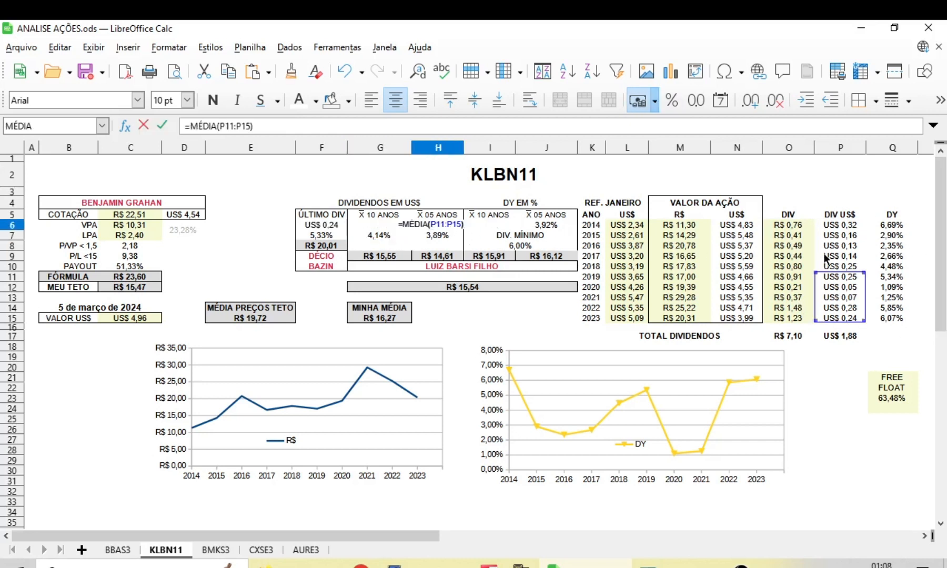
key("Return")
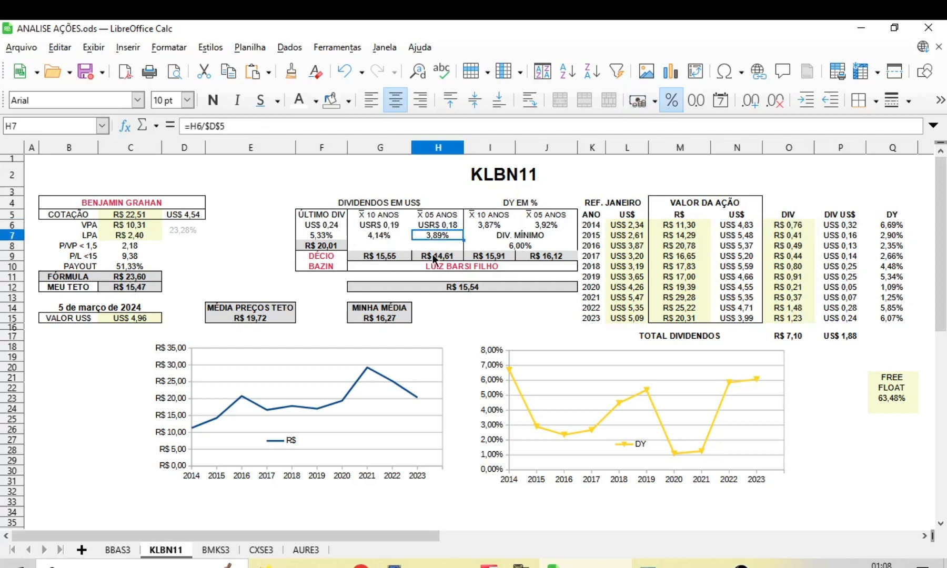
Step: Examine the ceiling price formulas in G9 and H9 and the average dividend, minimum yield and dollar cells they reference
left_click(382, 226)
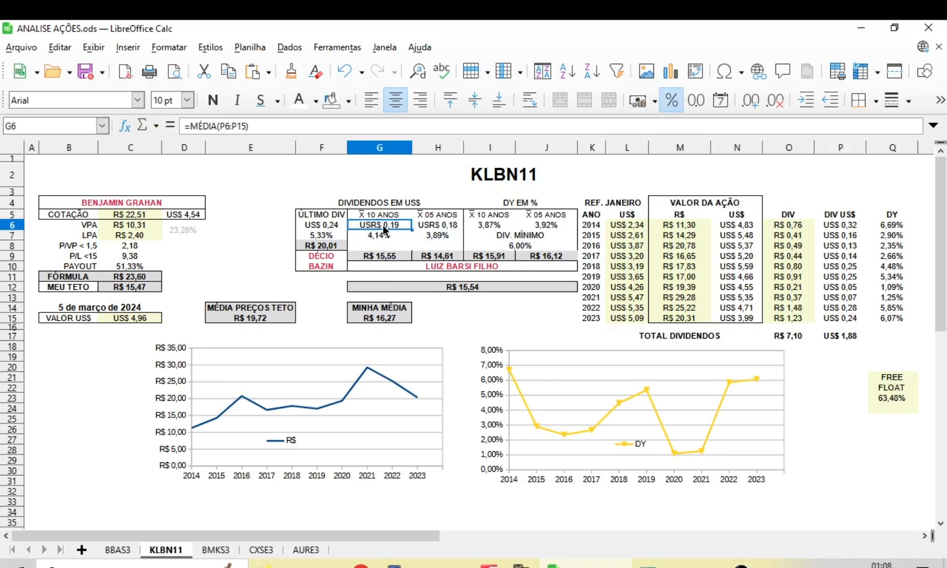
left_click(377, 254)
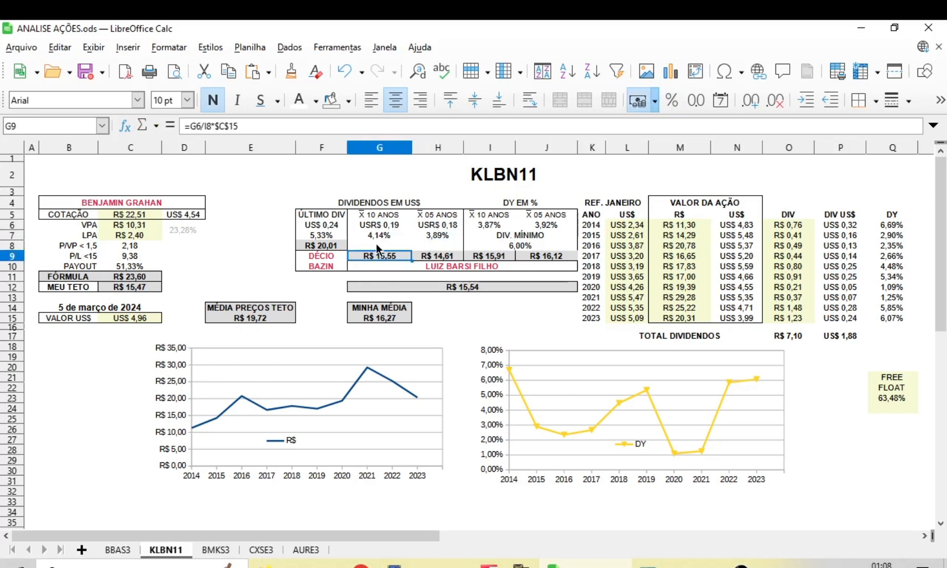
key("F2")
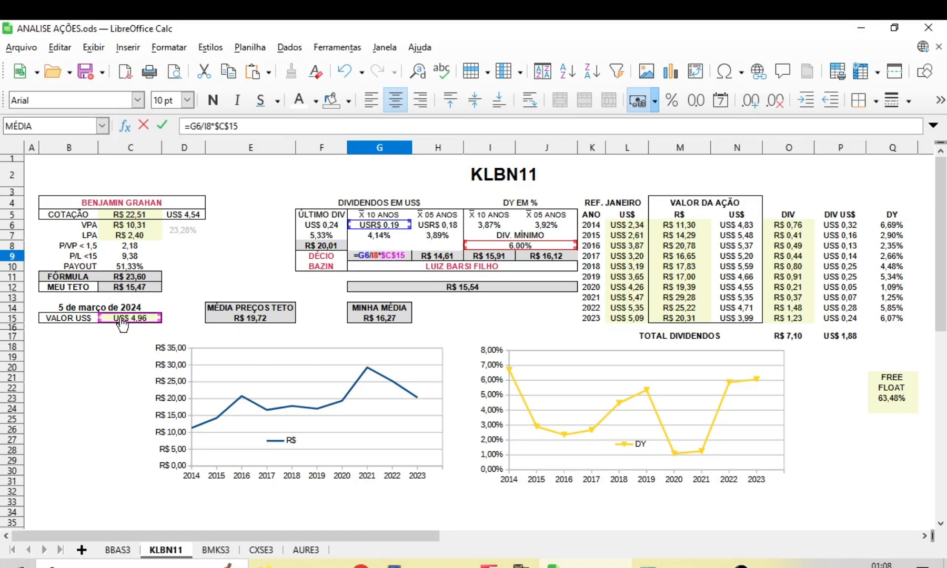
key("Return")
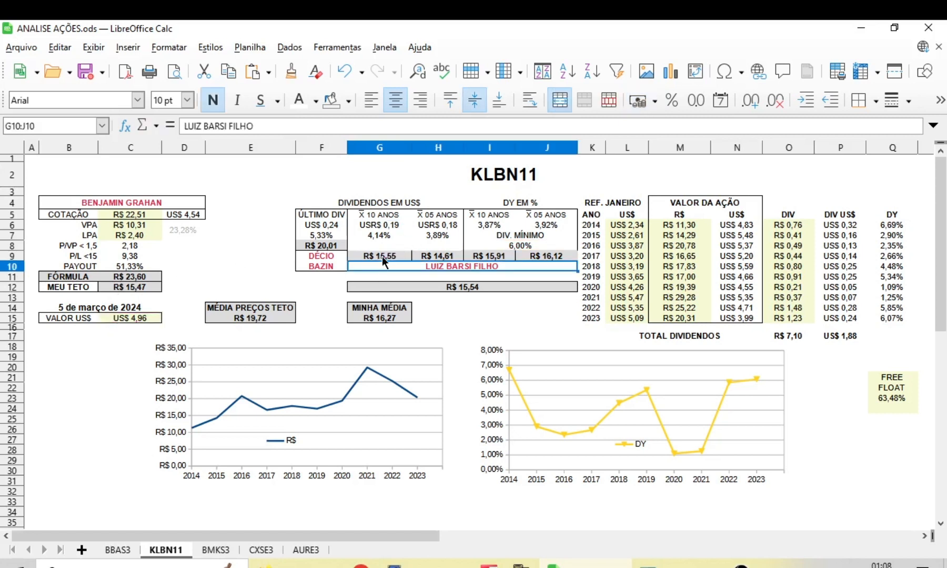
left_click(383, 257)
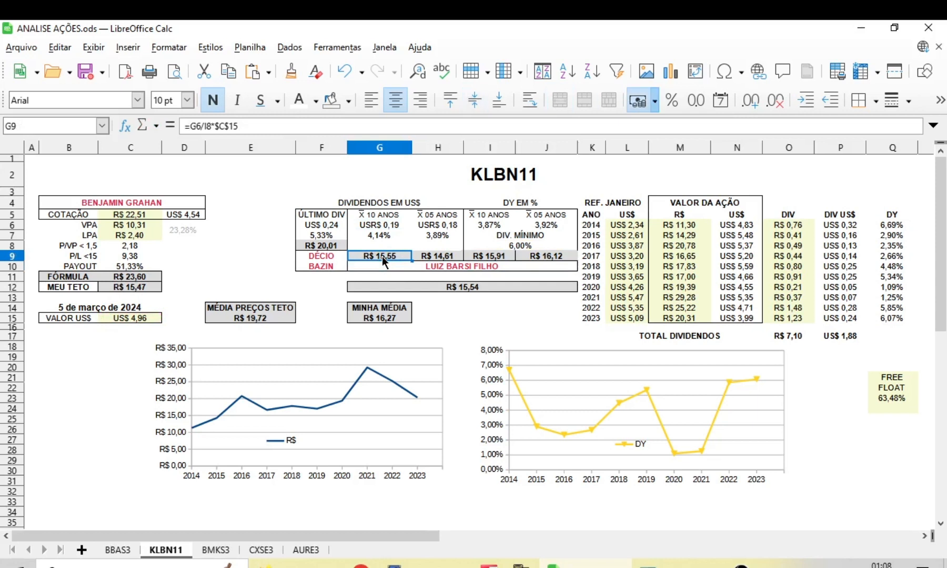
left_click(440, 255)
double_click(441, 254)
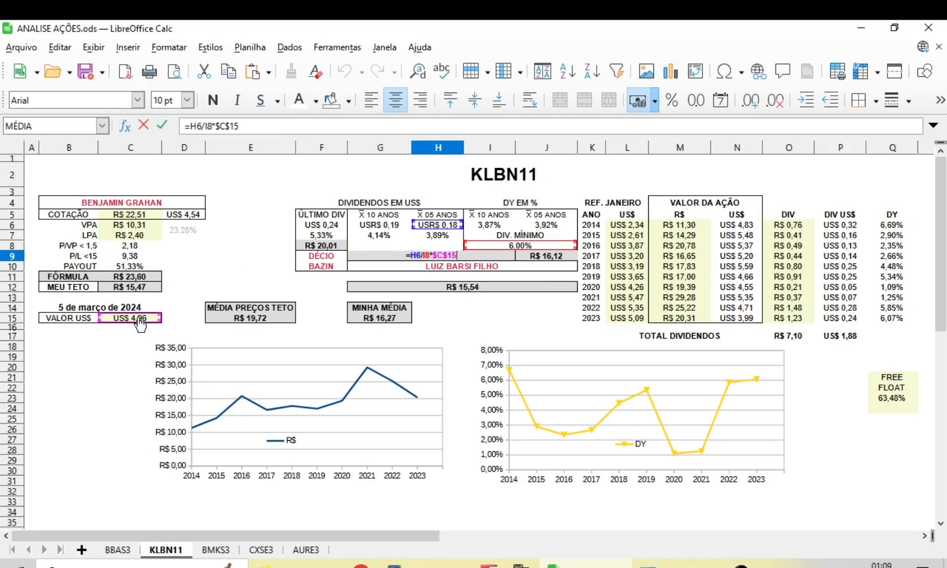
key("Return")
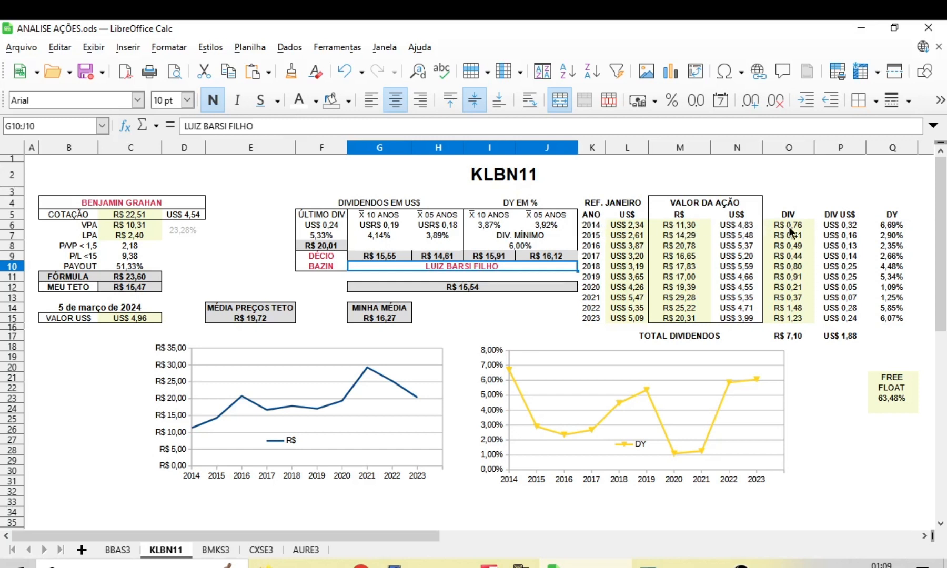
Step: Examine the 2014 dividend yield formula in Q6 and the share price and dividend cells it references
left_click(683, 223)
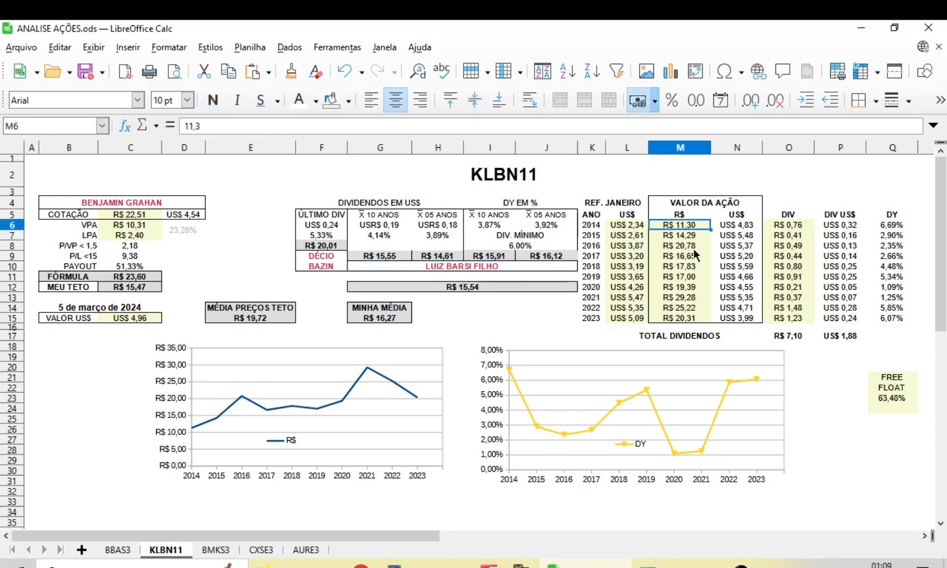
left_click(793, 226)
left_click(889, 226)
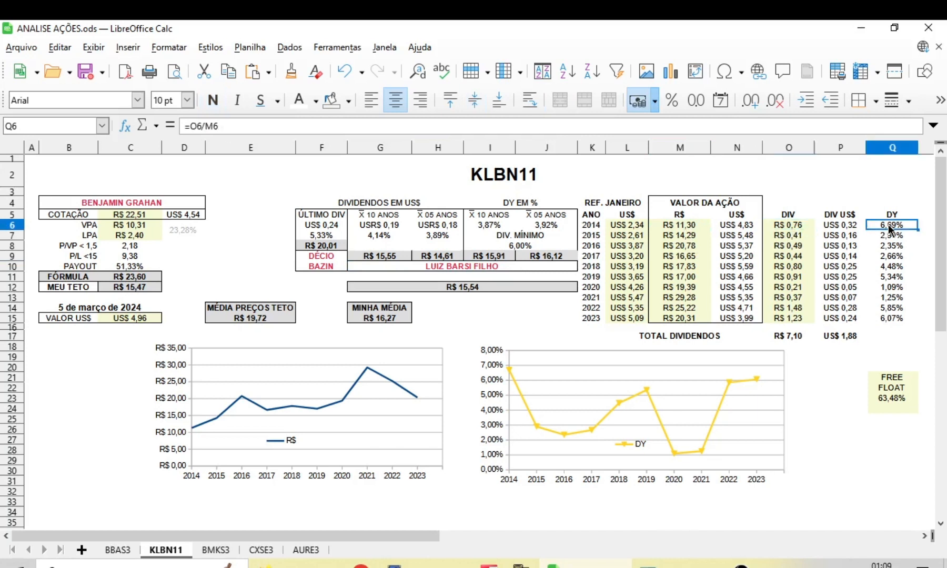
double_click(883, 226)
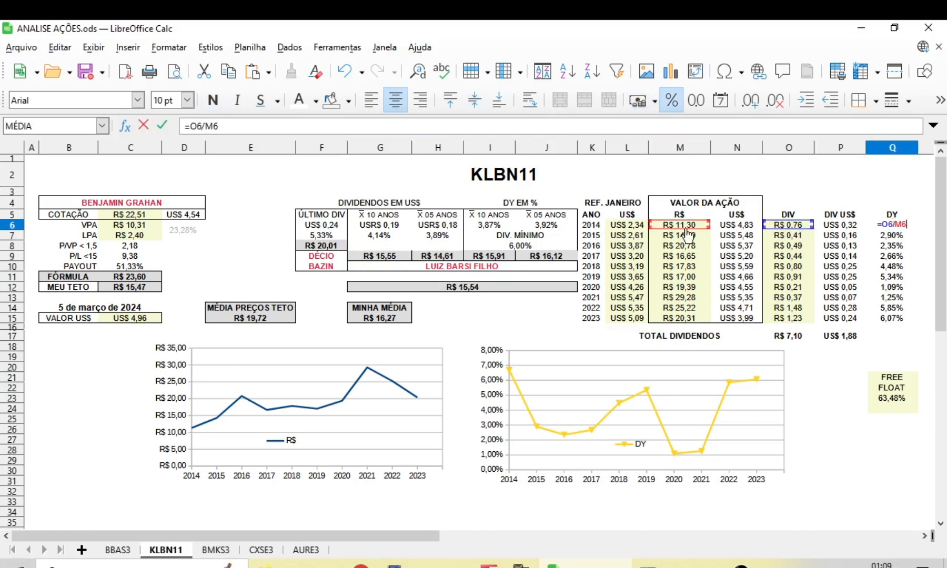
key("Return")
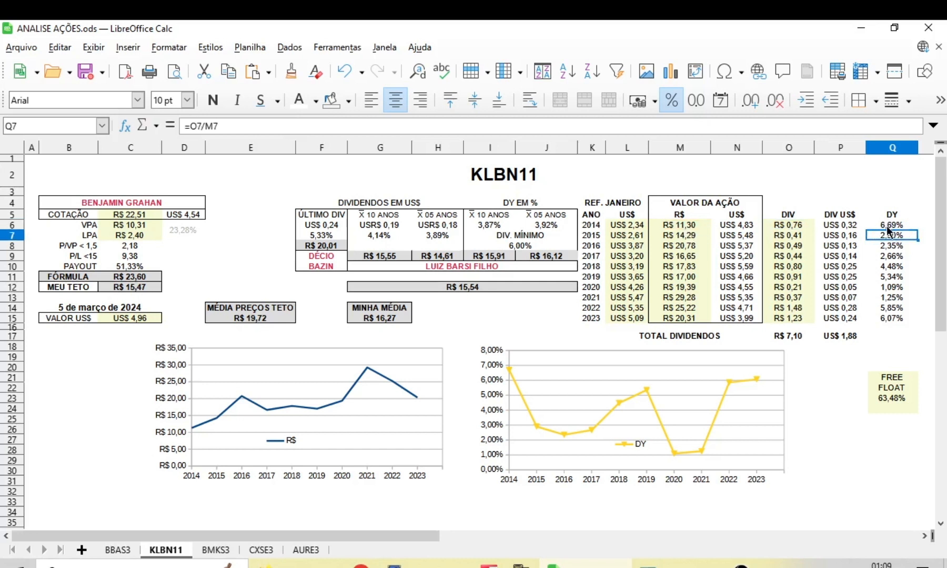
Step: Examine the ranges used by the 10-year and 5-year average dividend yield formulas in I6 and J6
left_click(488, 228)
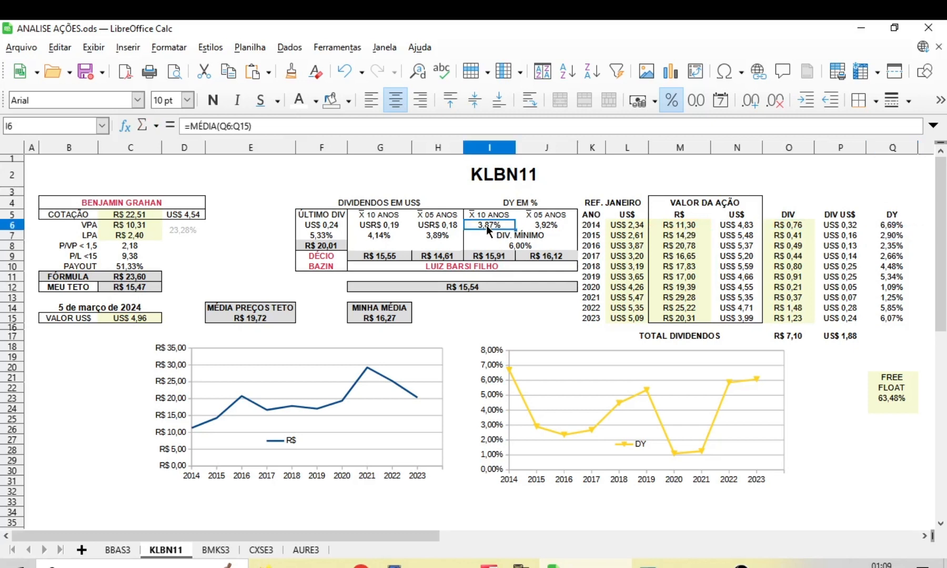
double_click(486, 226)
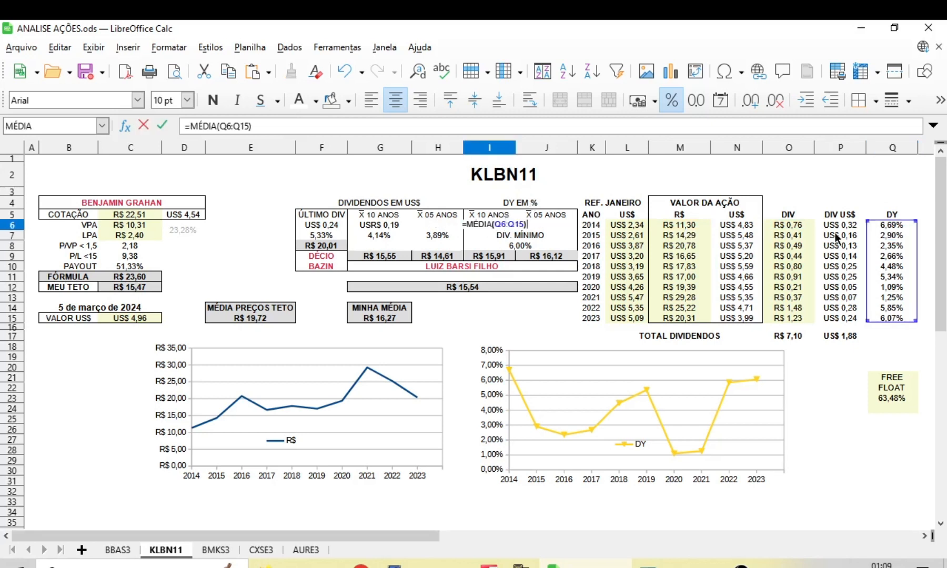
key("Return")
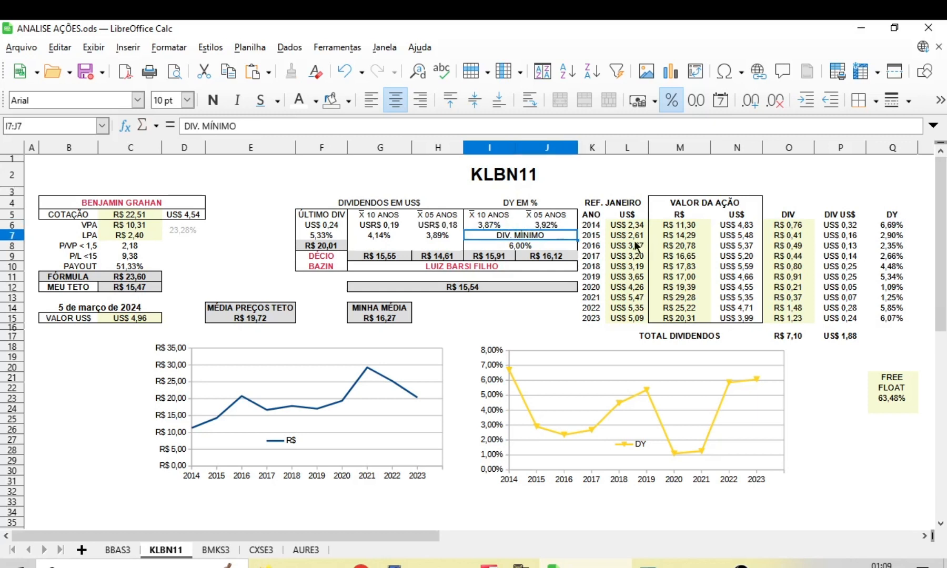
left_click(557, 222)
double_click(558, 222)
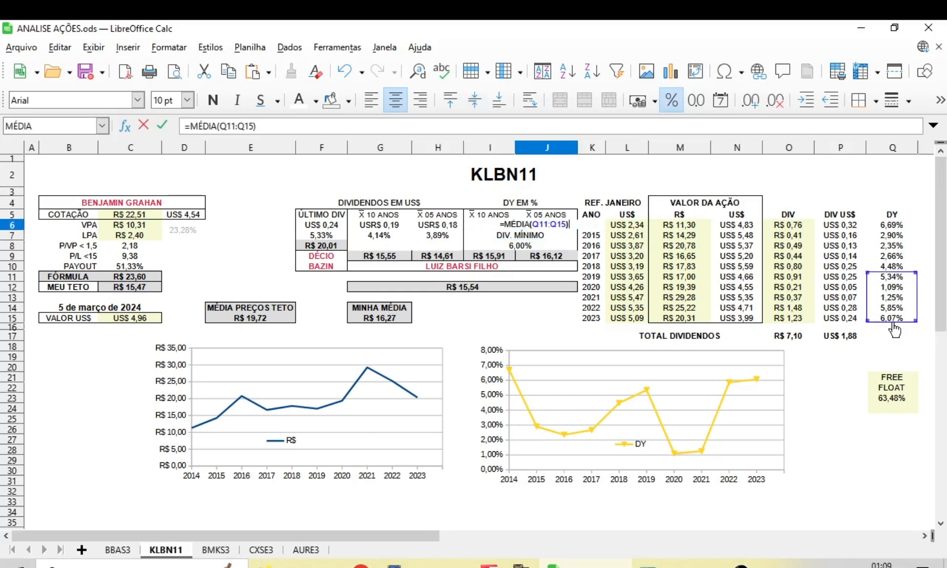
key("Return")
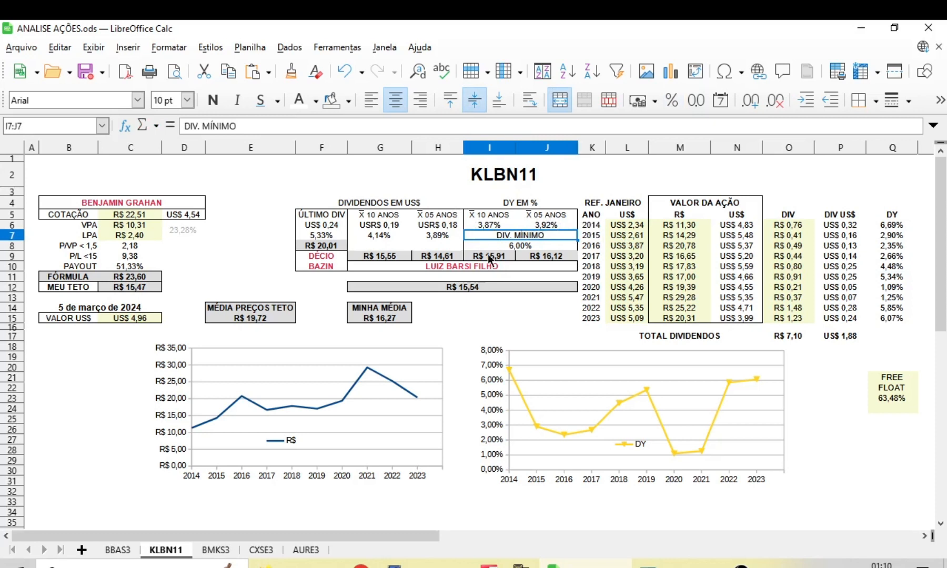
Step: Examine the I9 ceiling price formula based on the 10-year average yield and the cells it references
left_click(492, 225)
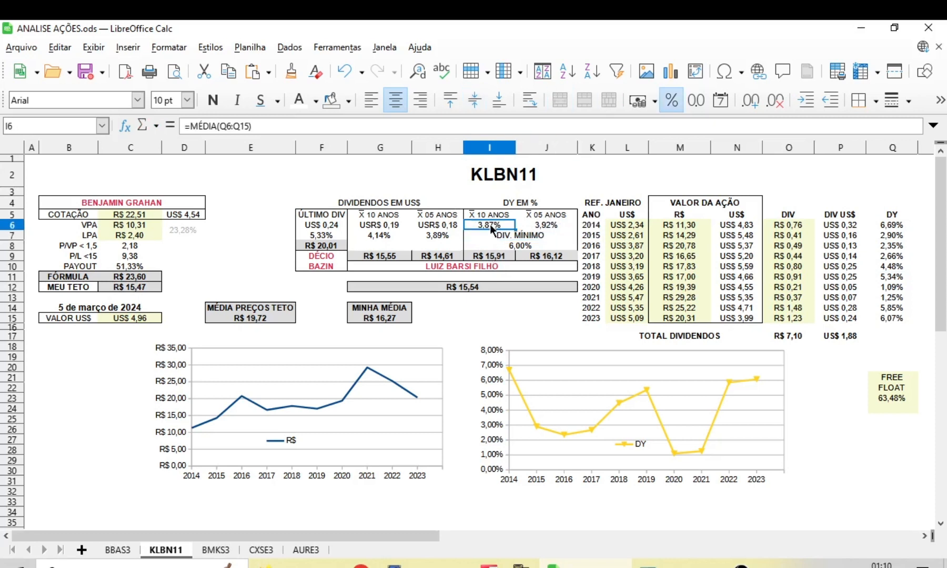
left_click(489, 256)
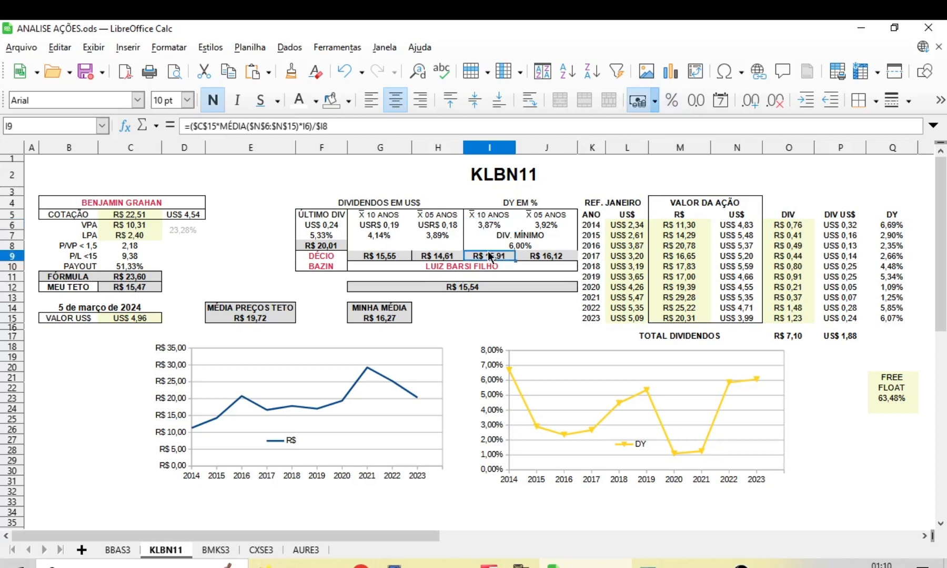
double_click(489, 257)
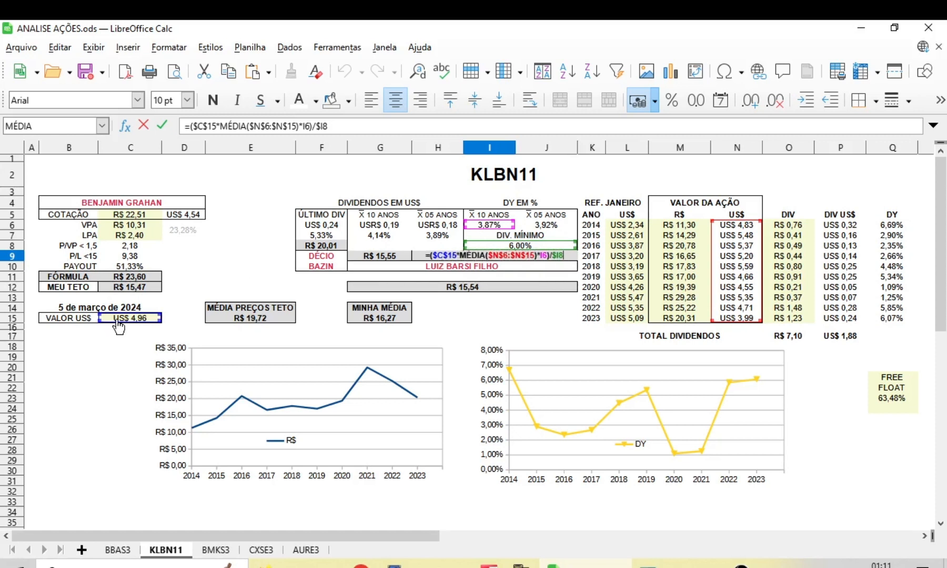
key("Return")
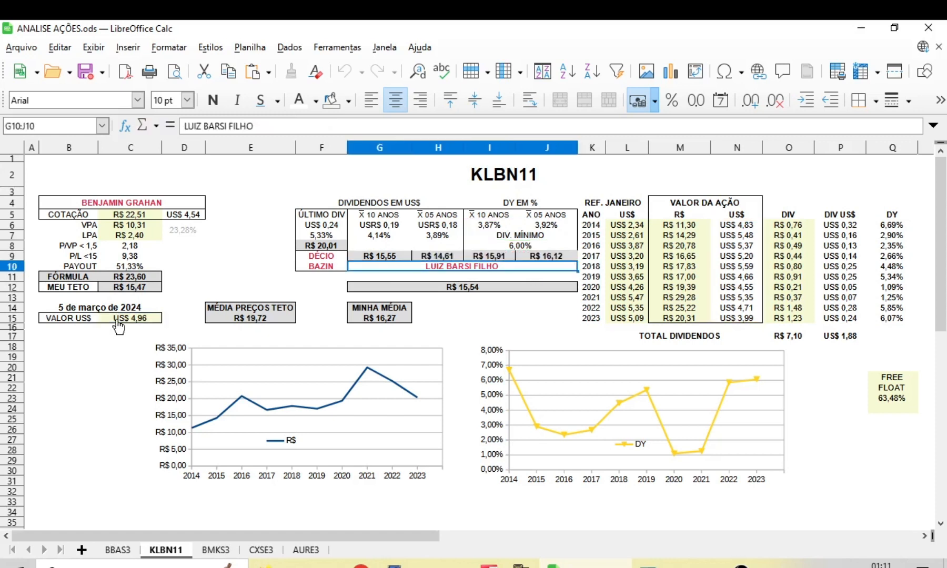
Step: Examine the J9 ceiling price formula based on the 5-year average yield and the cells it references
left_click(483, 257)
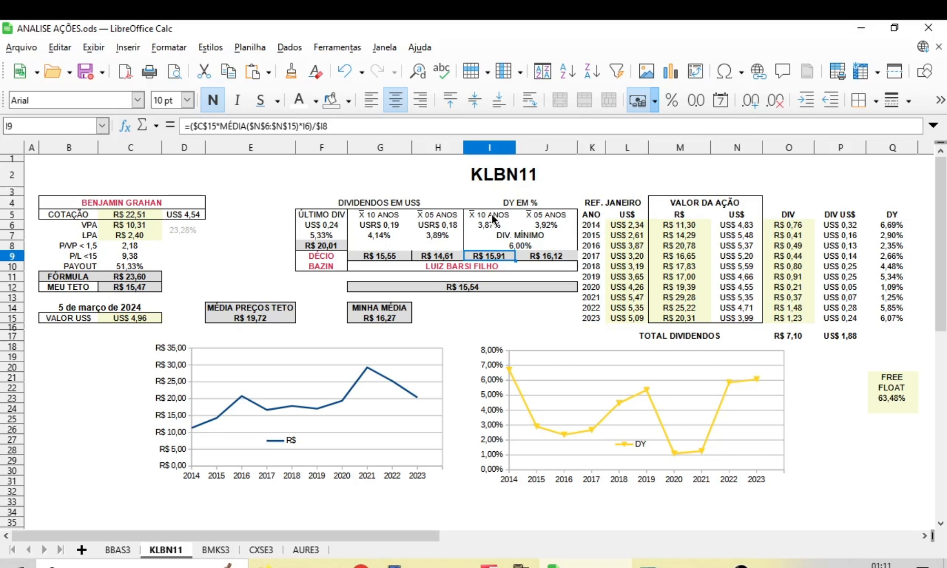
left_click(547, 257)
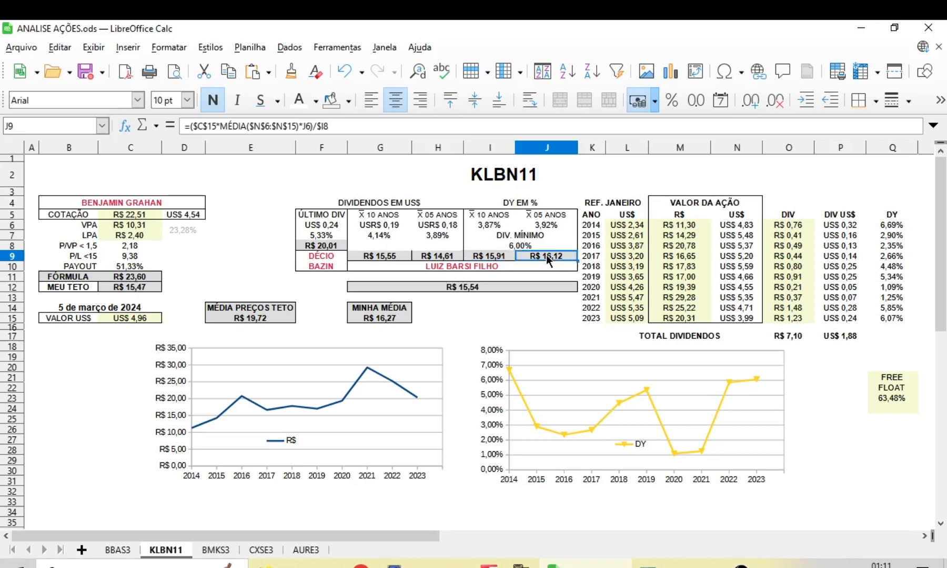
double_click(546, 255)
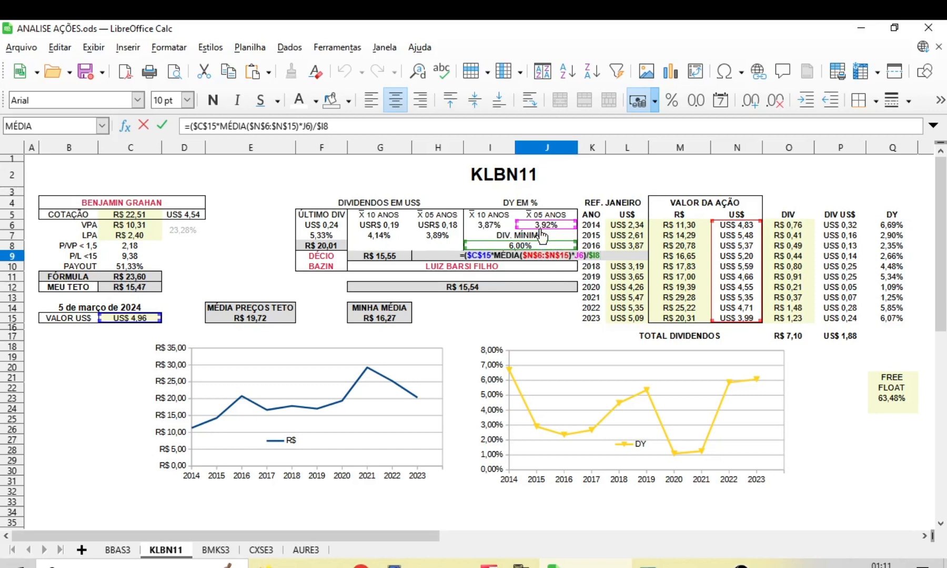
key("Return")
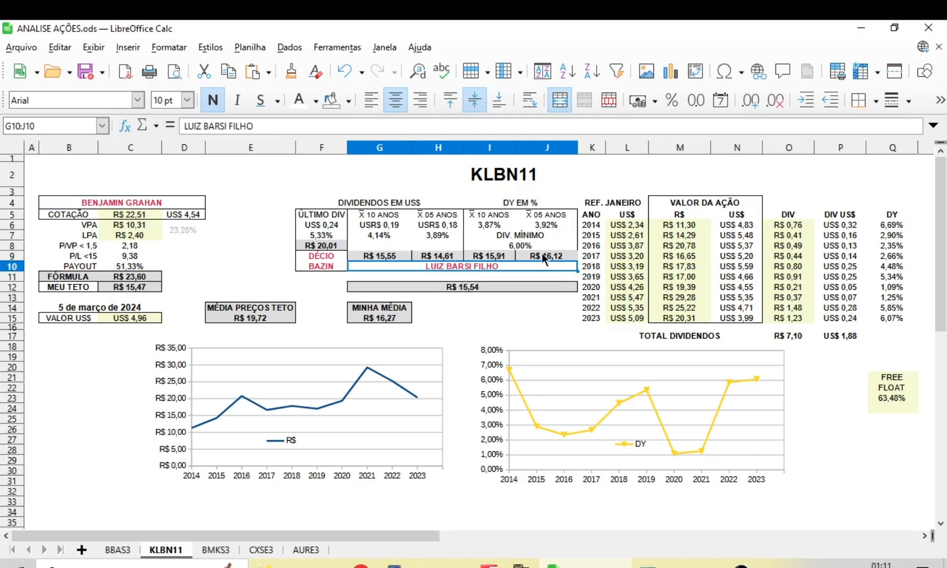
Step: Examine the merged G12 formula that averages the four ceiling prices in G9:J9
left_click(448, 287)
double_click(449, 287)
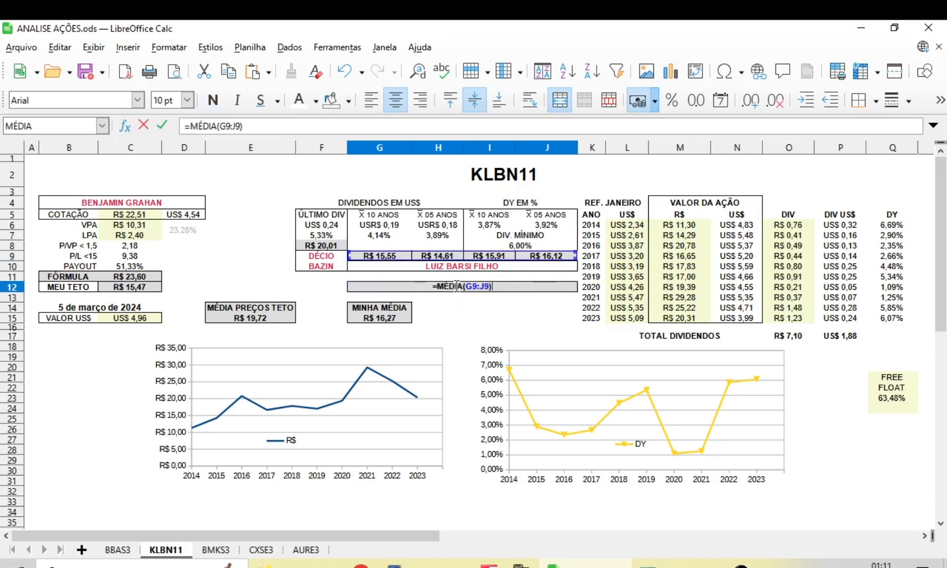
key("Return")
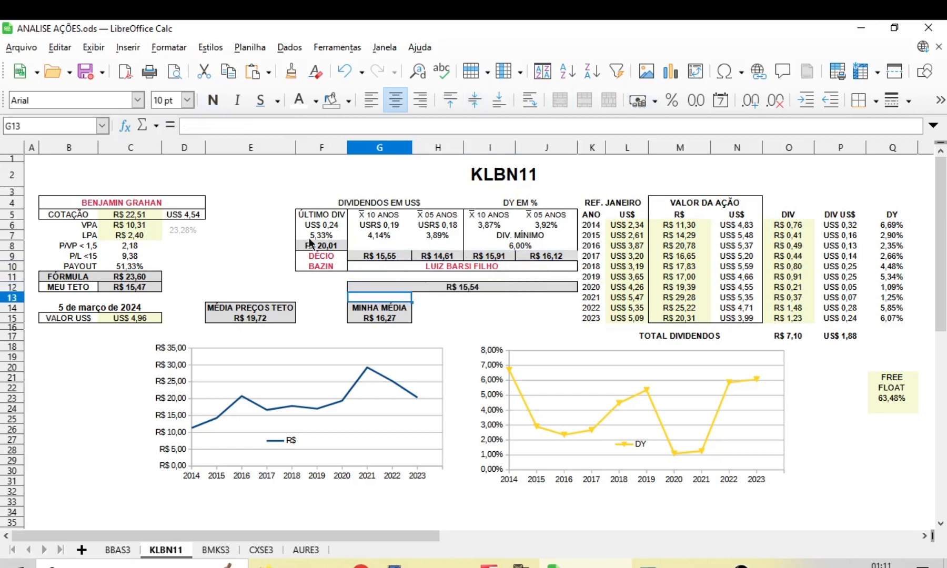
left_click(435, 286)
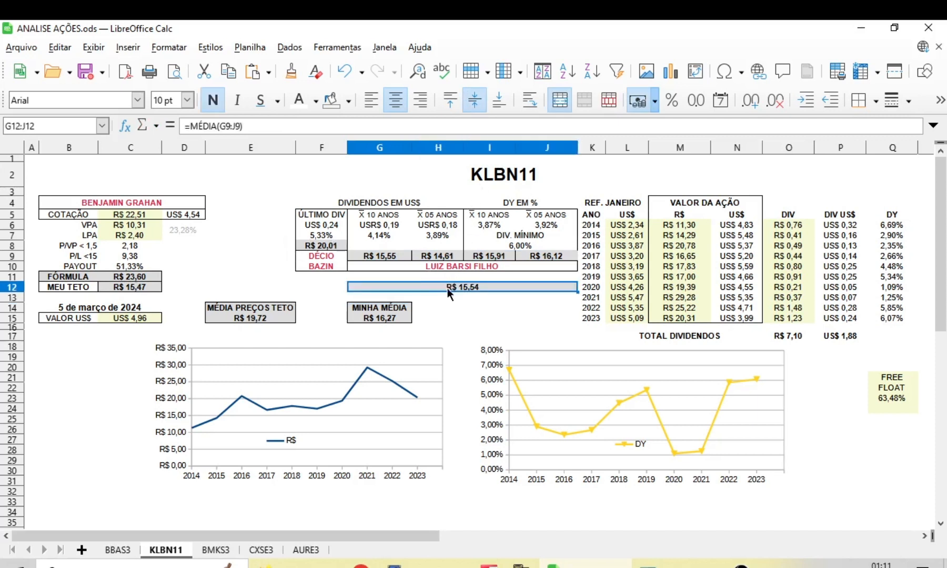
Step: Examine the average ceiling price formula in E15 and the F8, C11 and G12 prices it combines
left_click(322, 245)
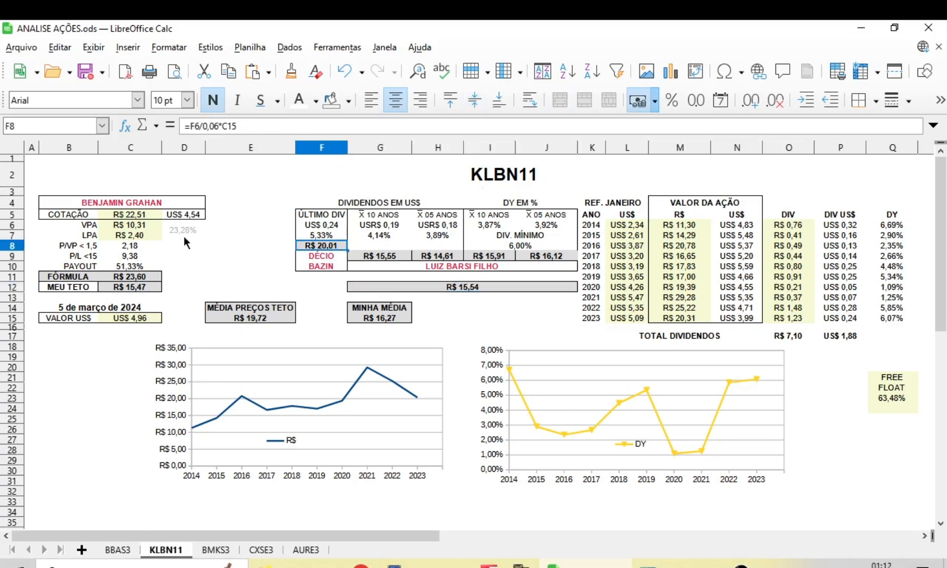
left_click(141, 279)
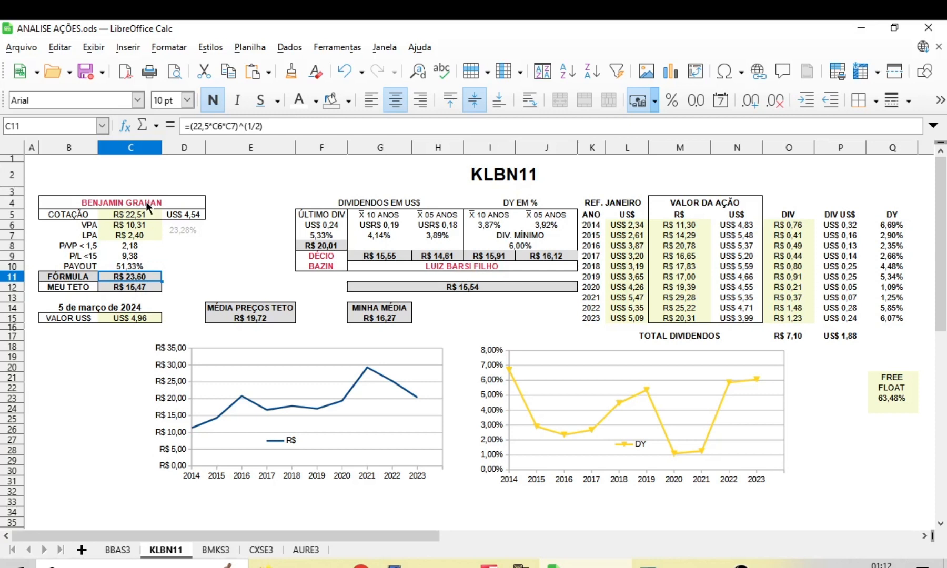
left_click(244, 317)
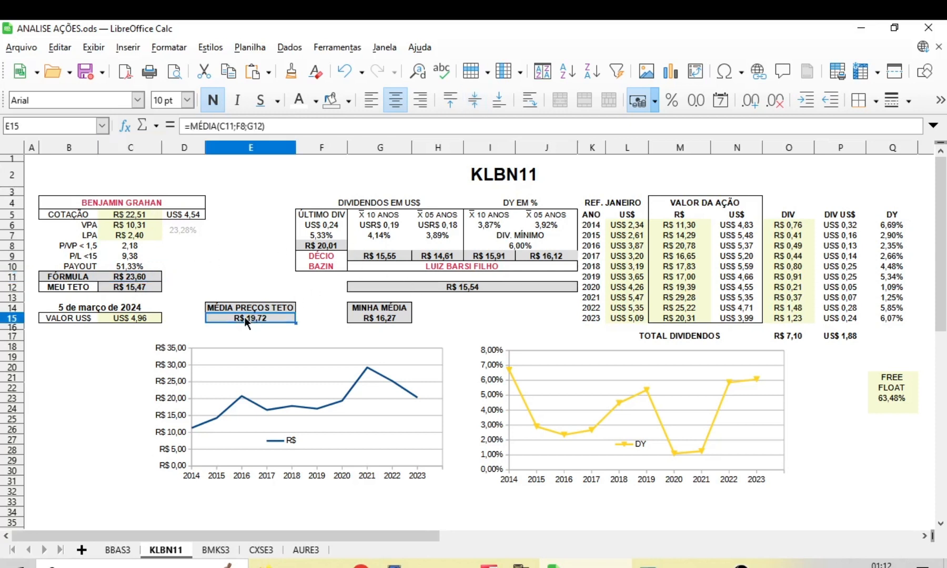
key("F2")
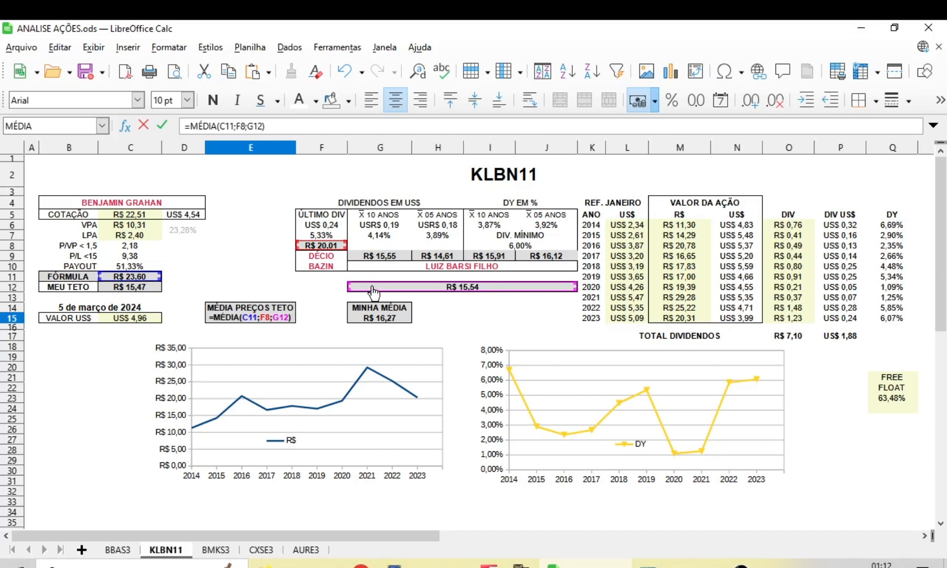
key("Return")
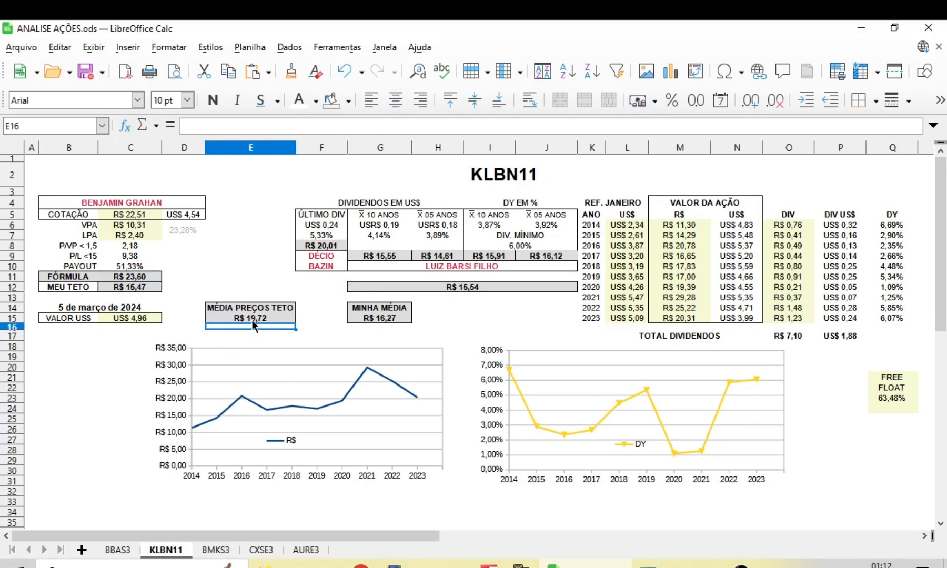
left_click(252, 319)
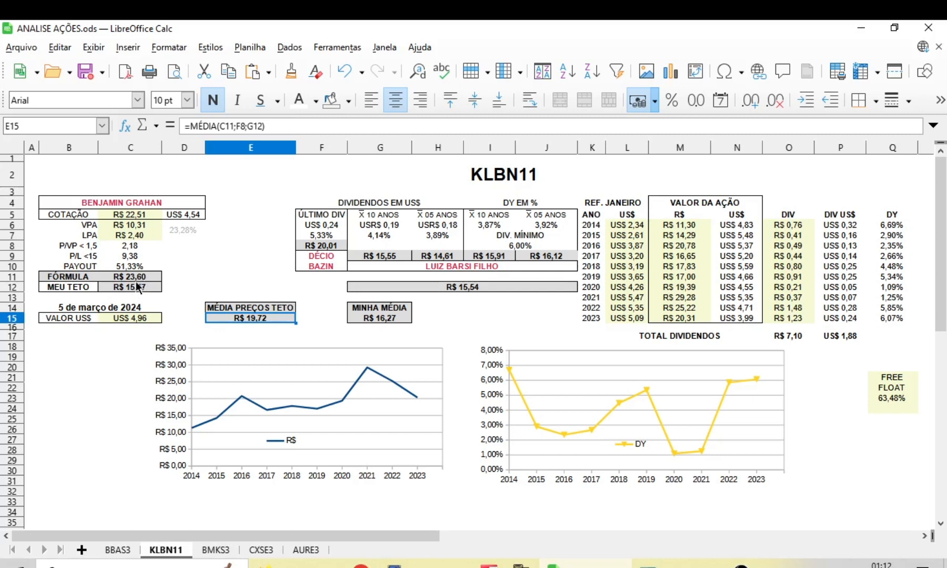
Step: Reveal the hidden helper values in D8:D10 beside the Graham indicators by setting their font colour to grey
left_click(88, 289)
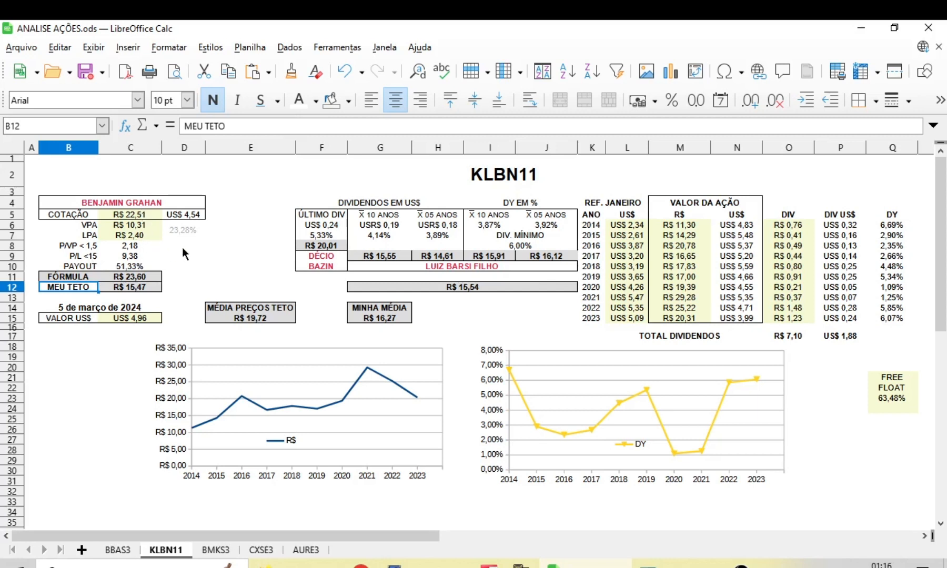
left_click_drag(182, 243, 181, 266)
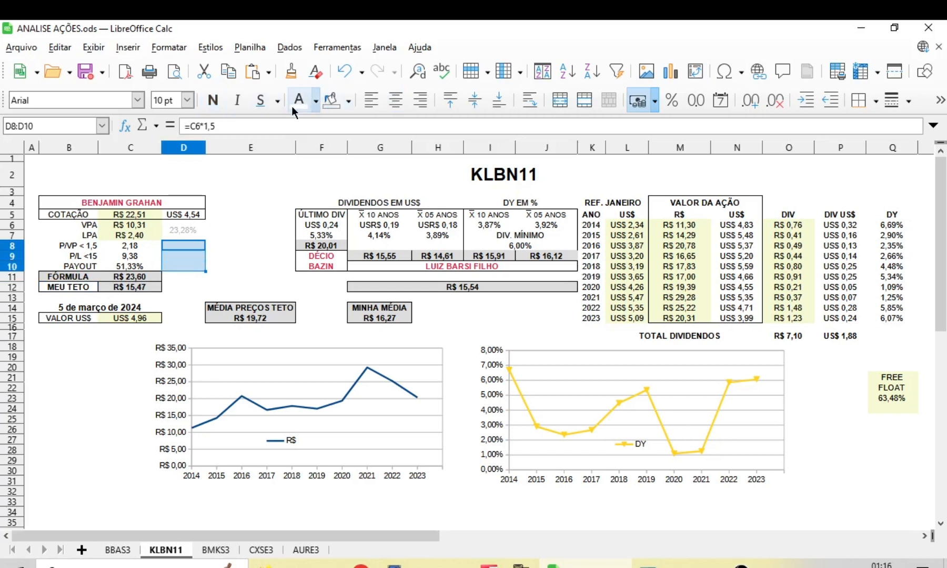
left_click(315, 104)
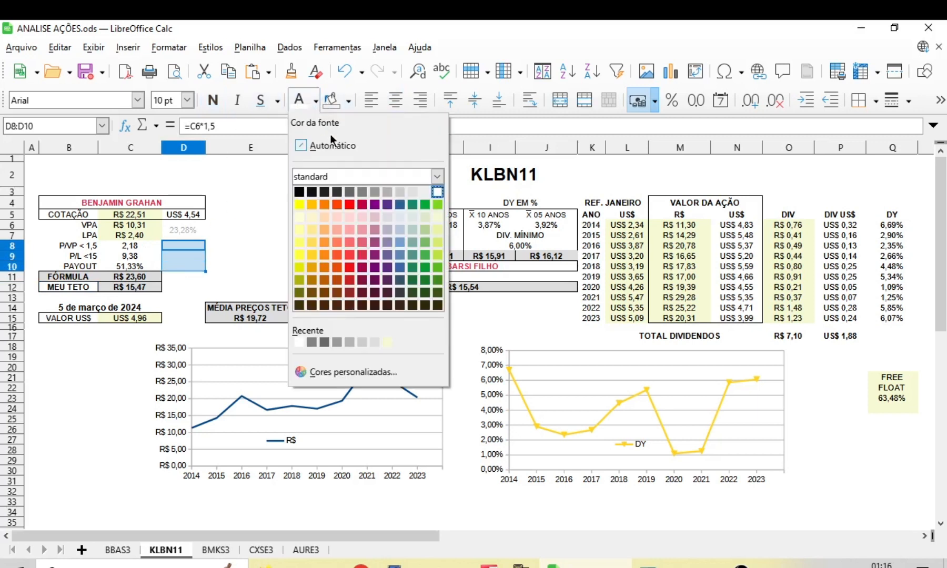
left_click(361, 197)
left_click(240, 237)
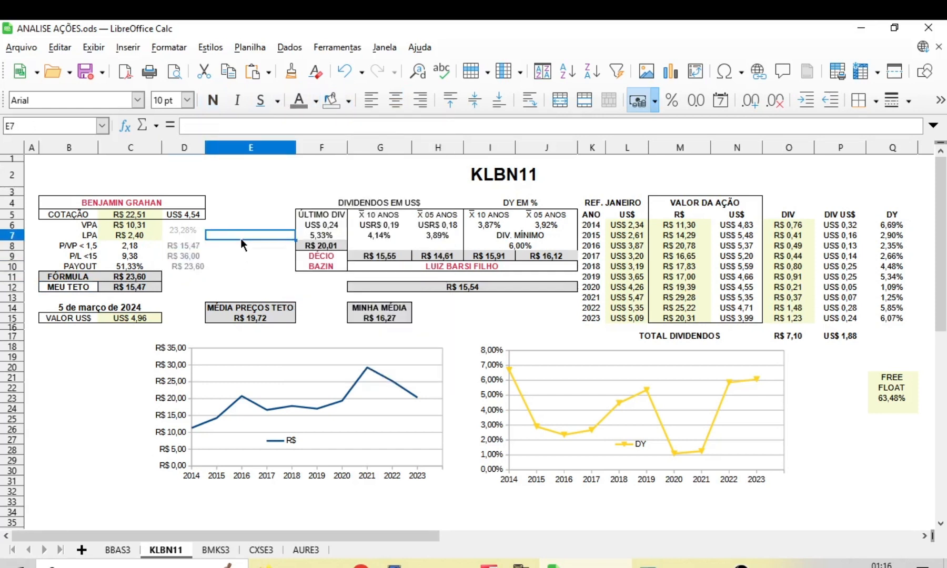
Step: Examine the helper formulas in D8, D9 and D10 and the VPA, LPA and Graham price cells they reference
left_click(176, 246)
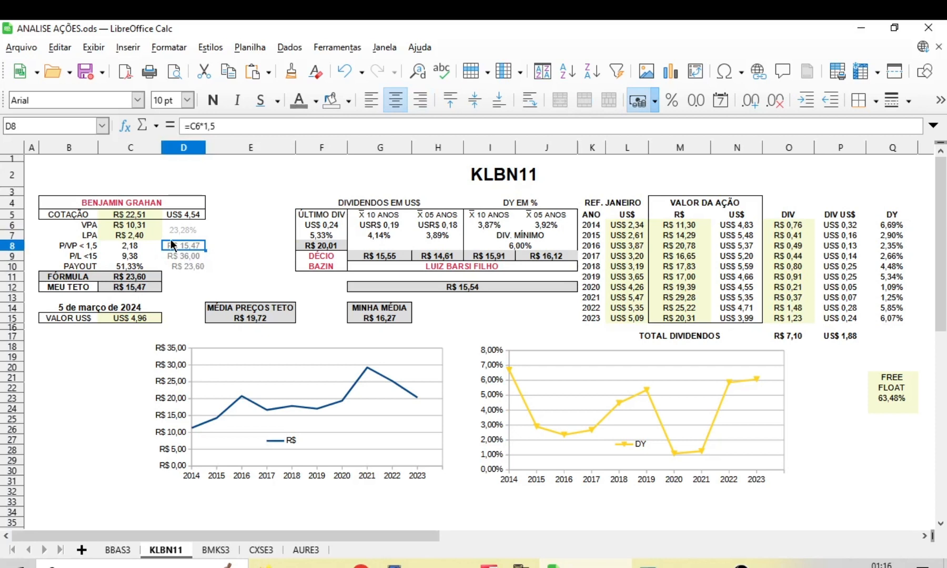
double_click(172, 245)
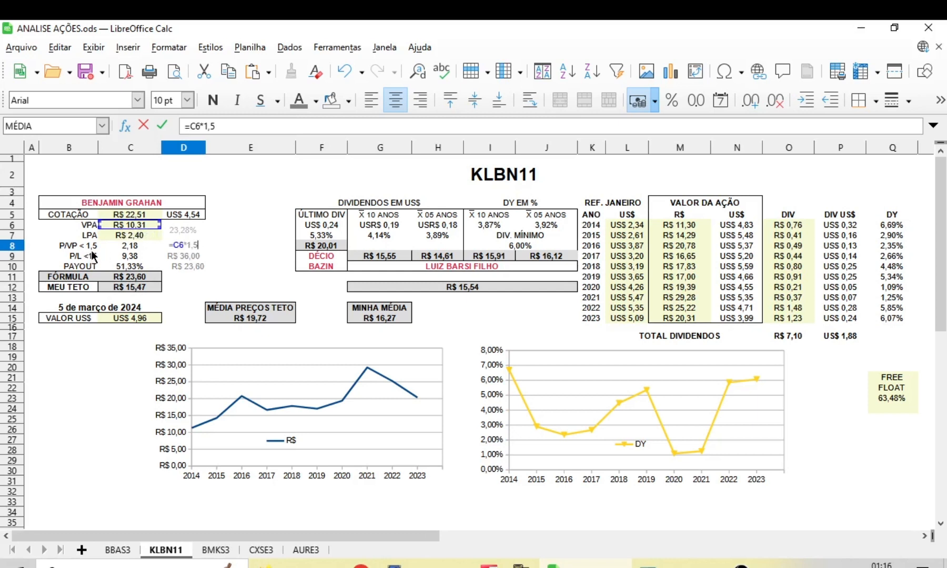
key("Return")
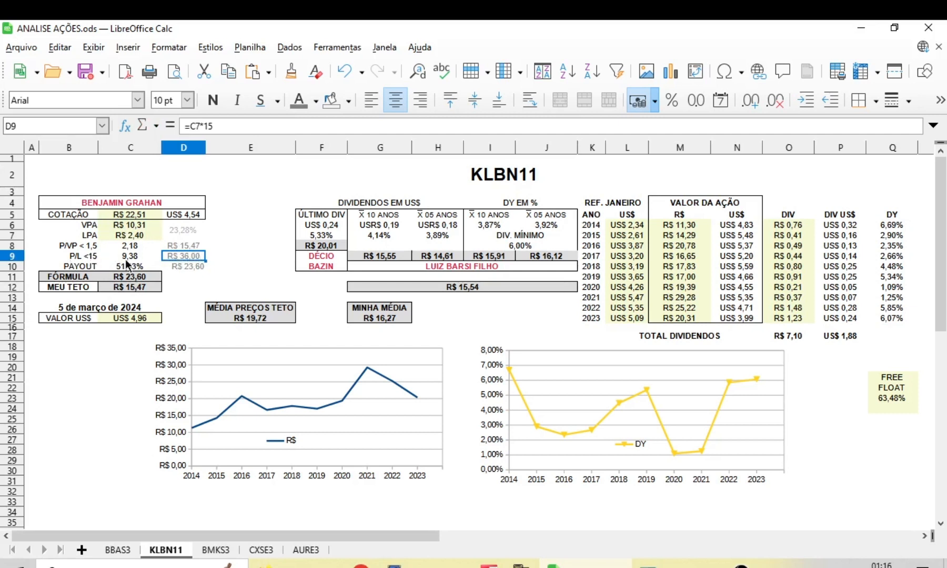
double_click(183, 255)
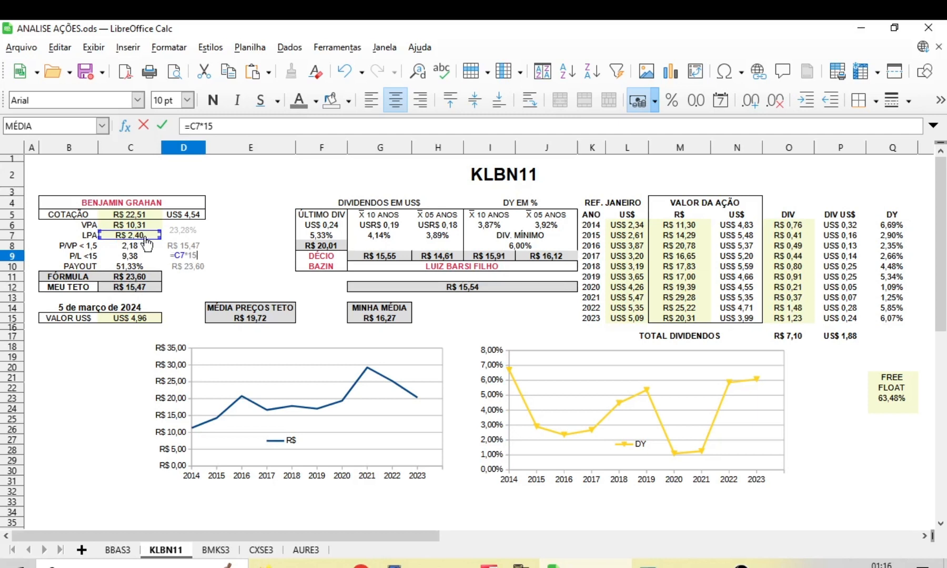
key("Return")
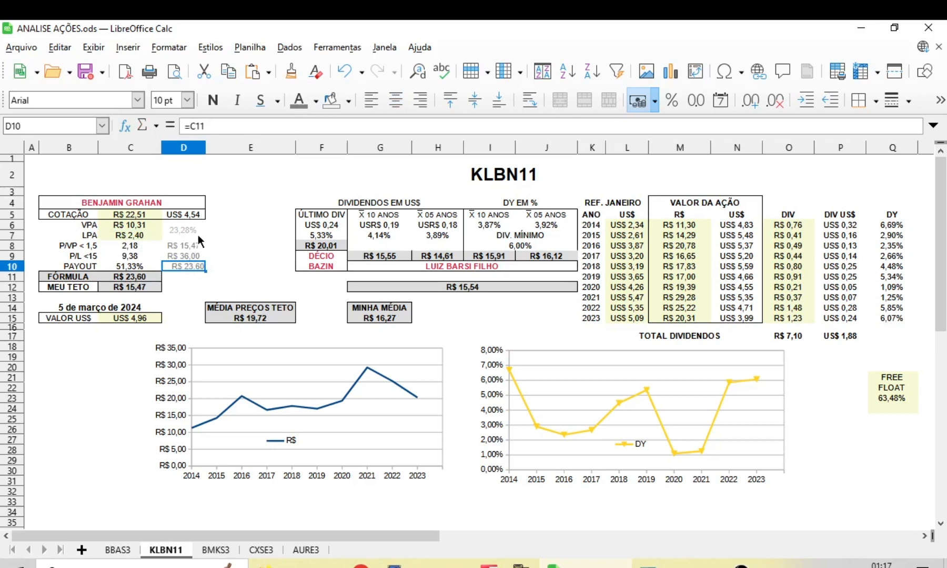
key("F2")
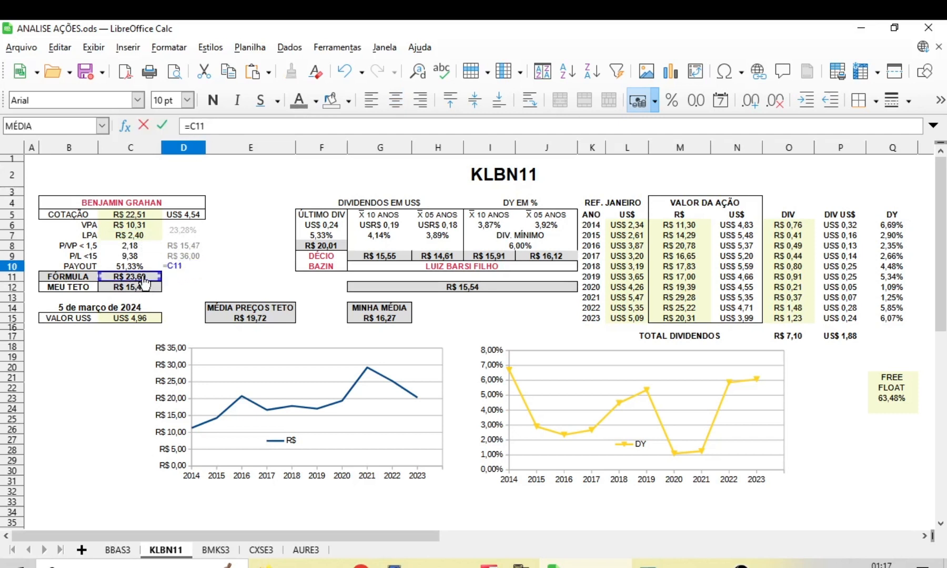
key("Return")
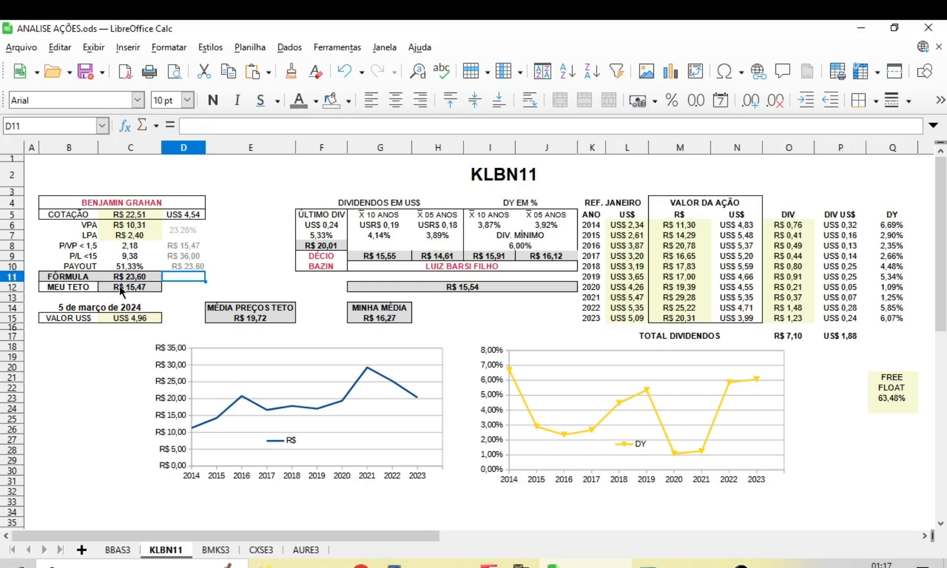
Step: Examine the MEU TETO formula in C12 and the helper range from which it takes the smallest value
left_click(121, 287)
double_click(121, 286)
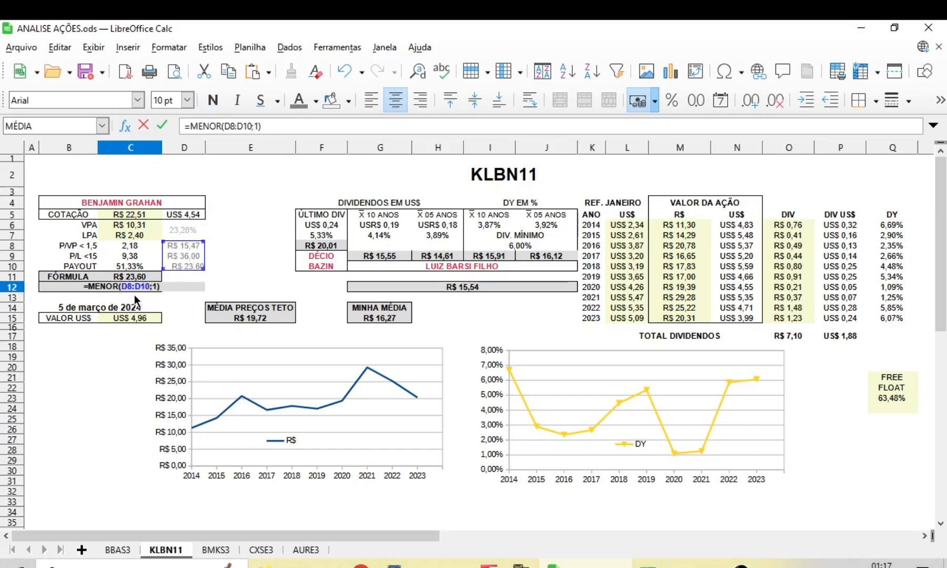
key("Return")
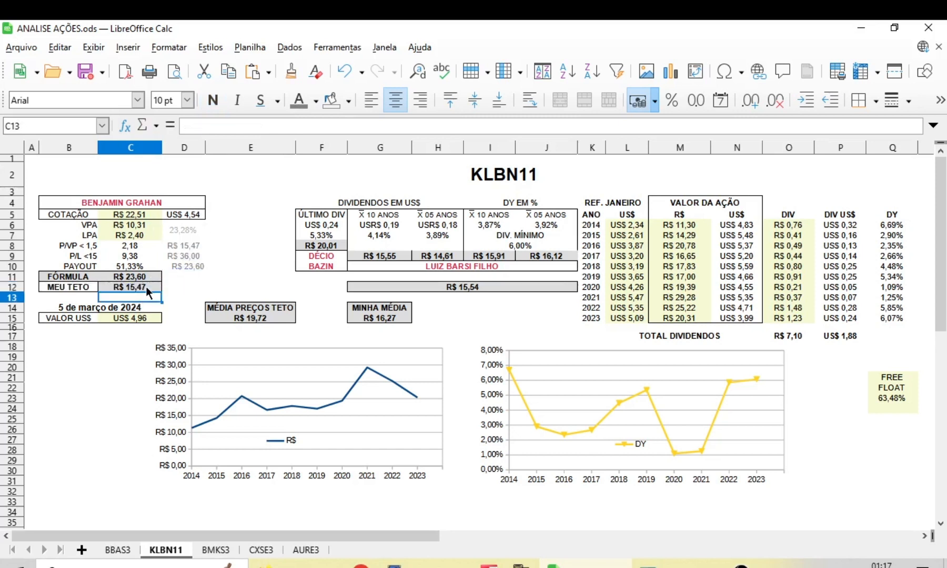
Step: Hide the helper values in D8:D10 by setting their font colour to white
left_click_drag(189, 248, 198, 268)
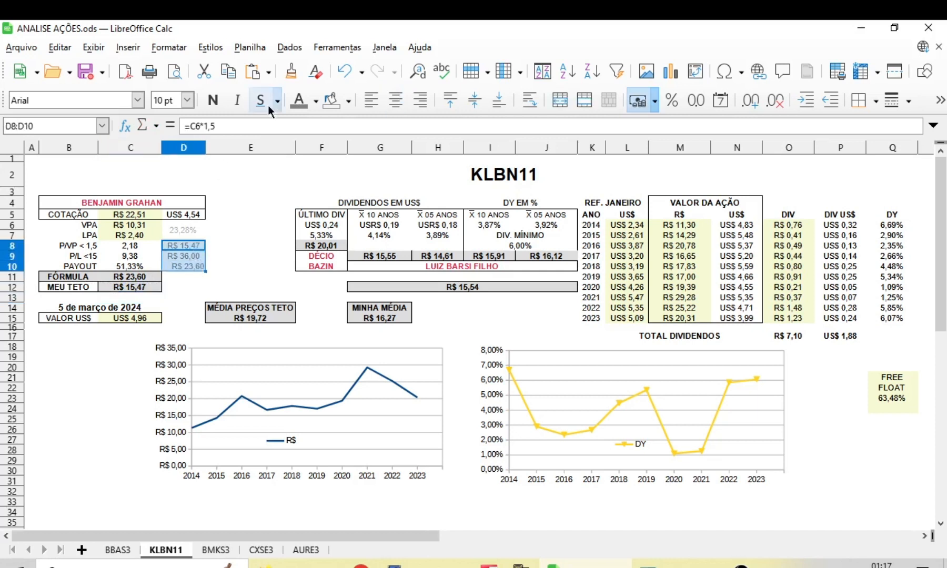
left_click(315, 101)
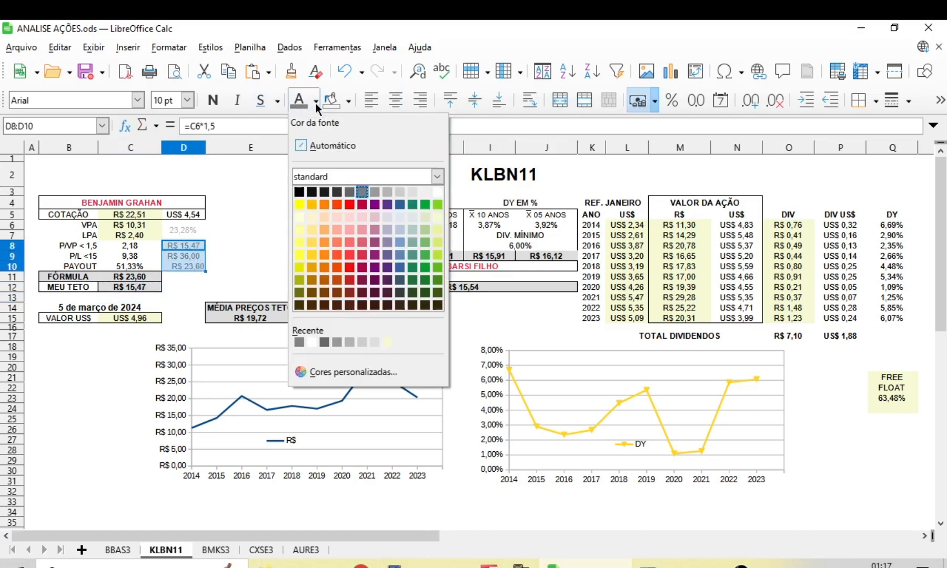
left_click(436, 192)
left_click(233, 244)
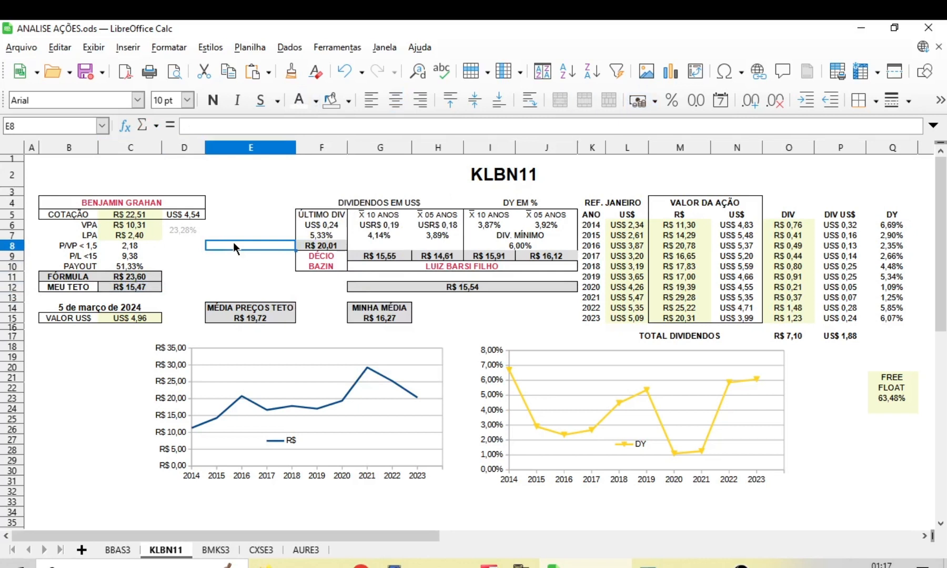
Step: Examine the MINHA MÉDIA formula in G15 and the C12, F8 and G9 to J9 ceiling prices it averages
left_click(135, 286)
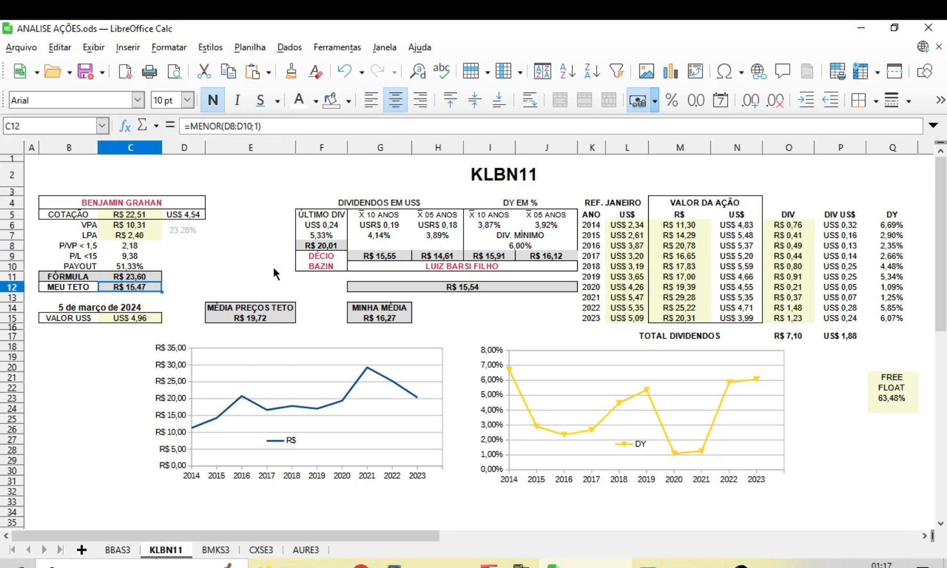
left_click(379, 318)
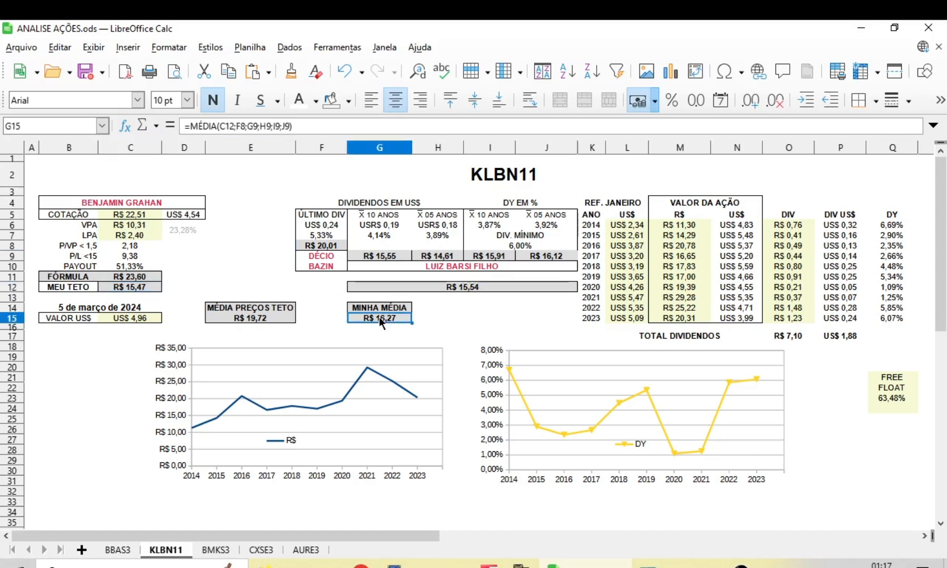
double_click(379, 317)
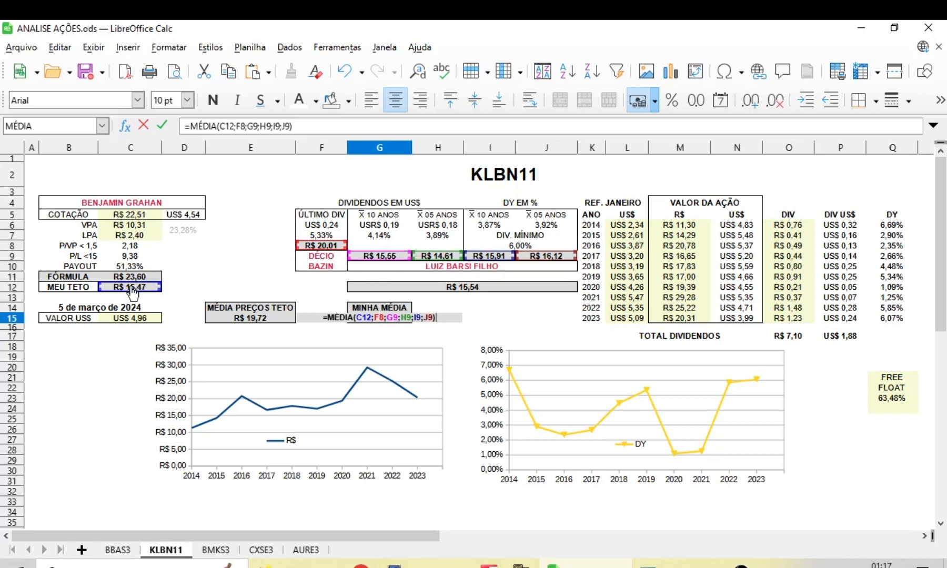
key("Return")
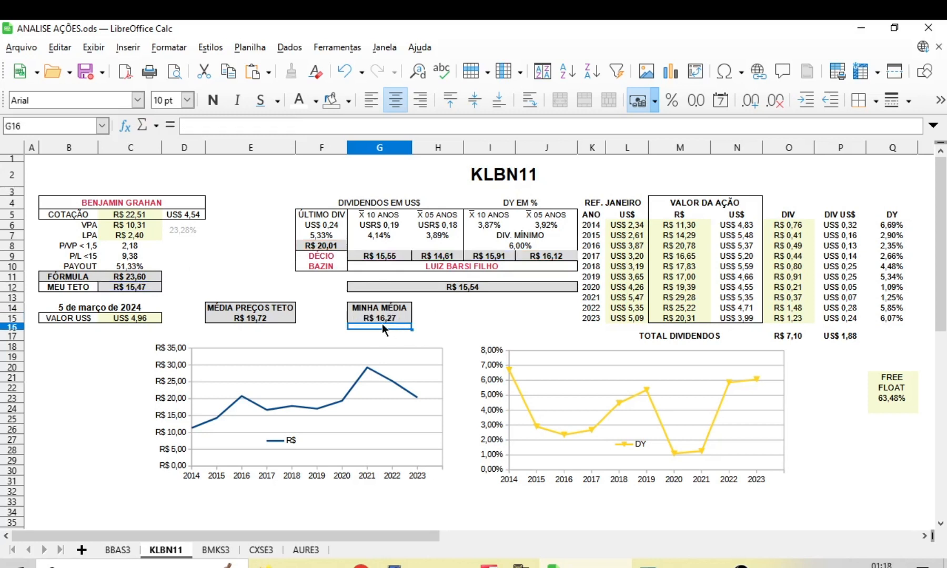
left_click(418, 313)
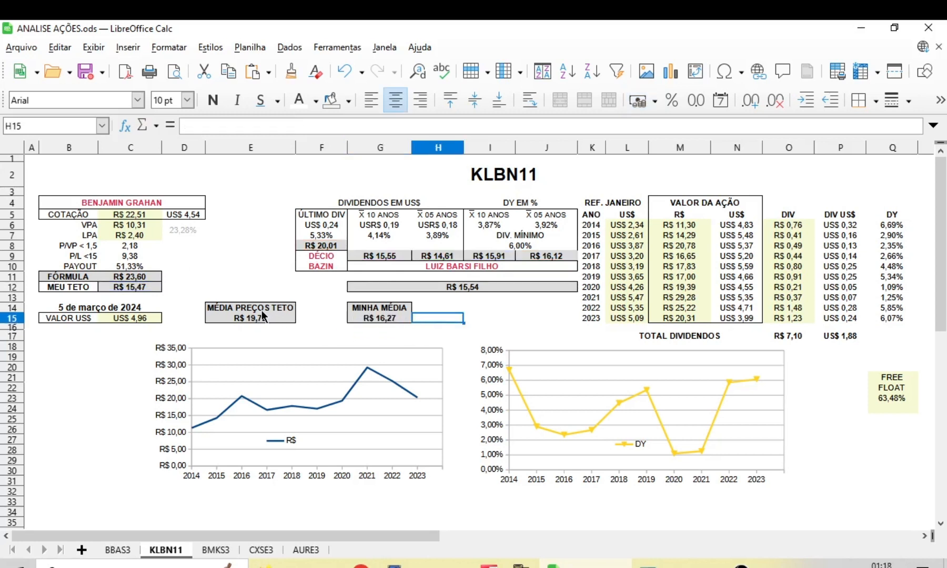
left_click(370, 317)
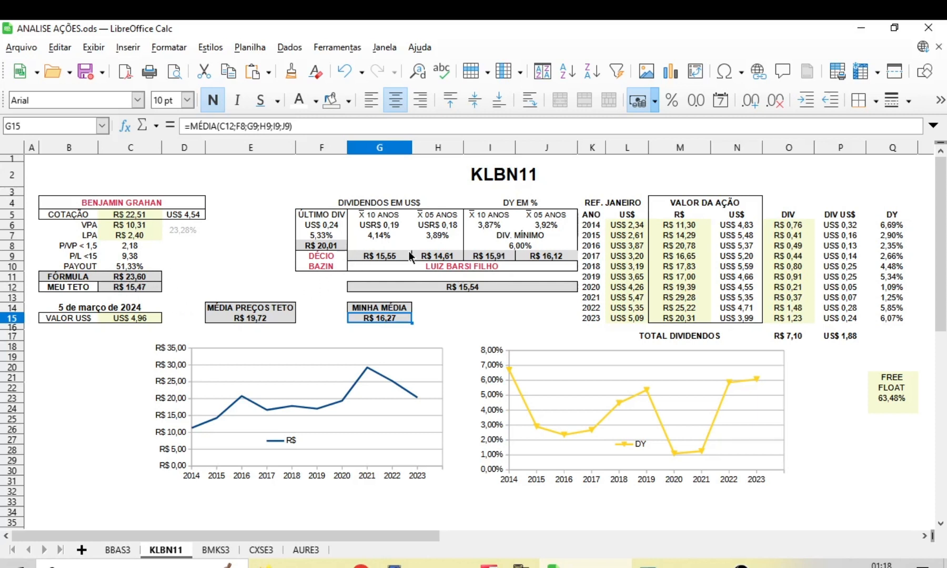
Step: Examine the MÉDIA PREÇOS TETO formula in E15 and compare the C5 quote with the yearly R$ and US$ share prices
left_click(254, 320)
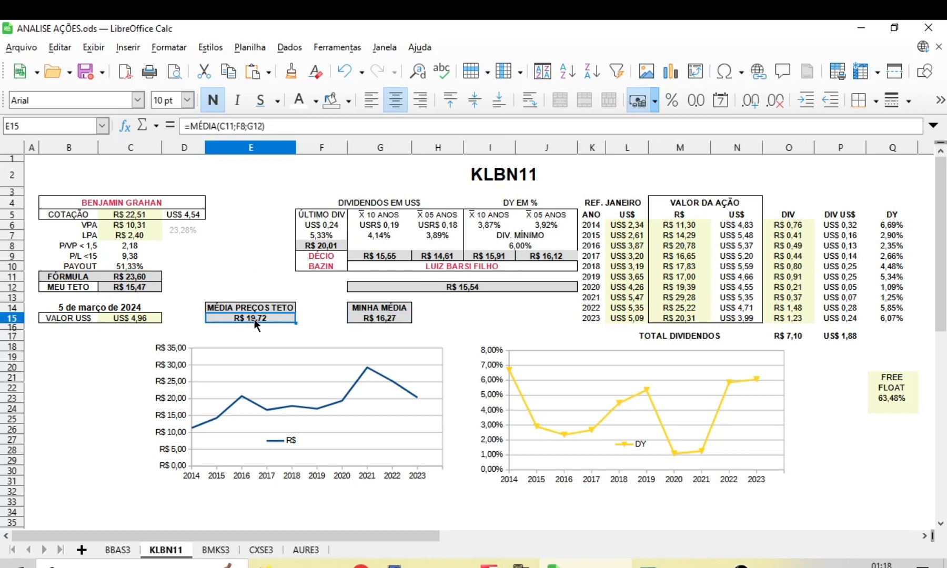
left_click(128, 215)
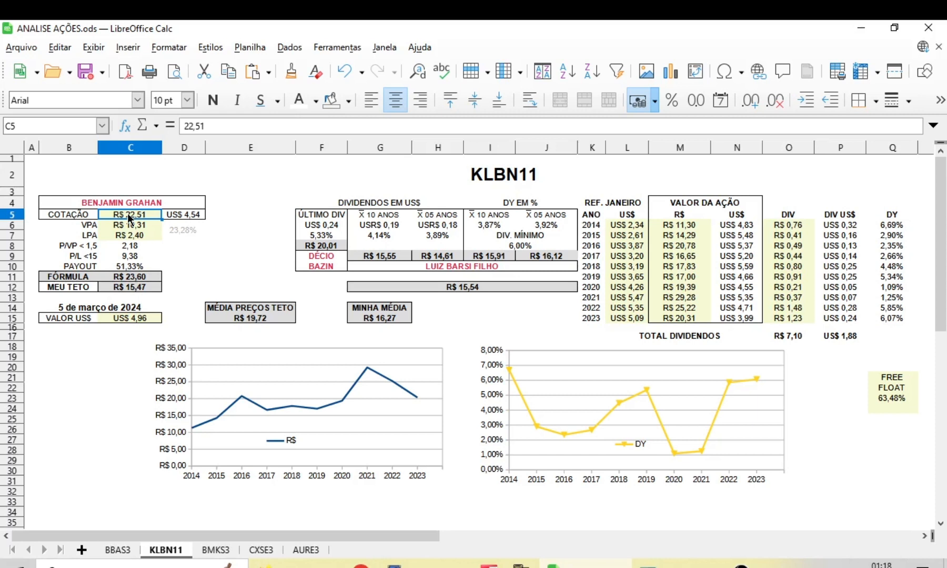
left_click_drag(680, 318, 670, 240)
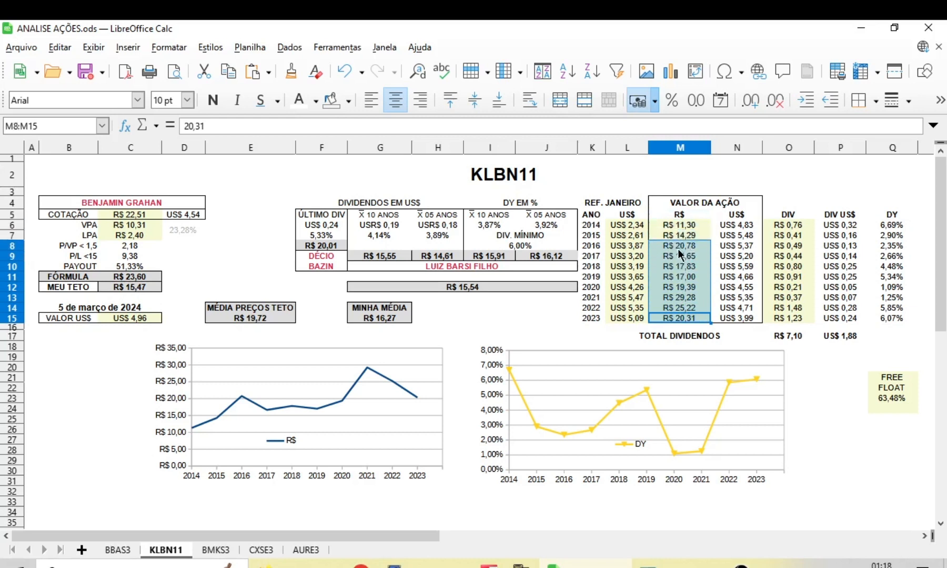
left_click(678, 248)
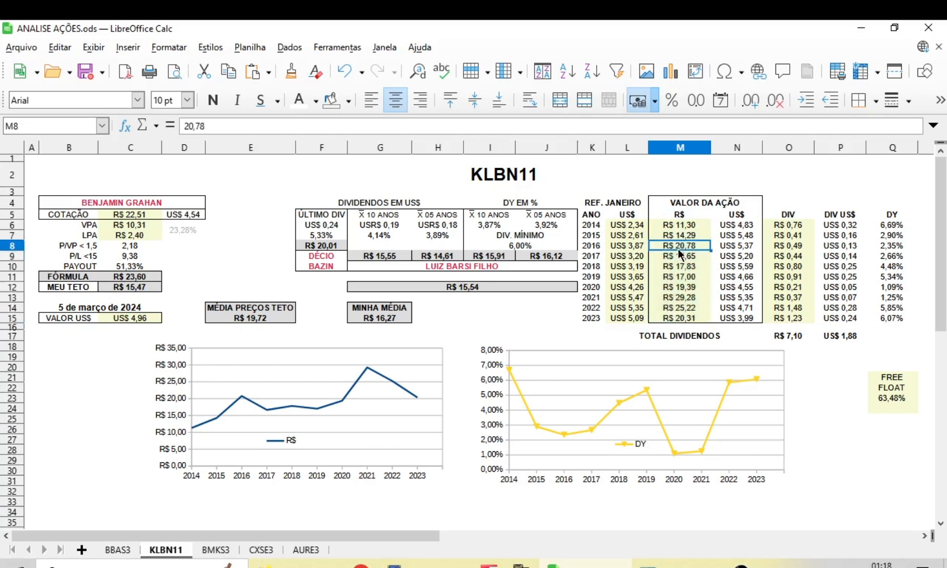
left_click(680, 286)
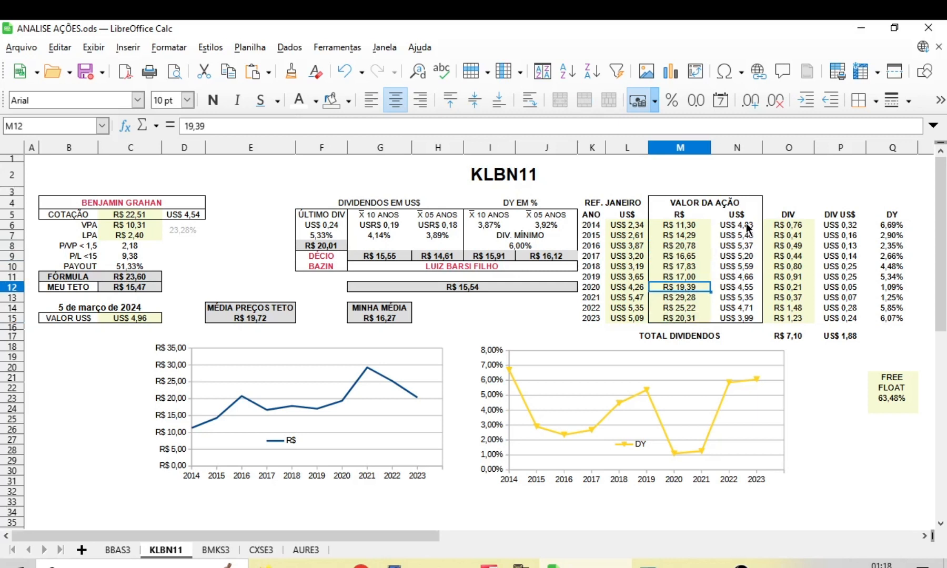
left_click_drag(746, 225, 749, 320)
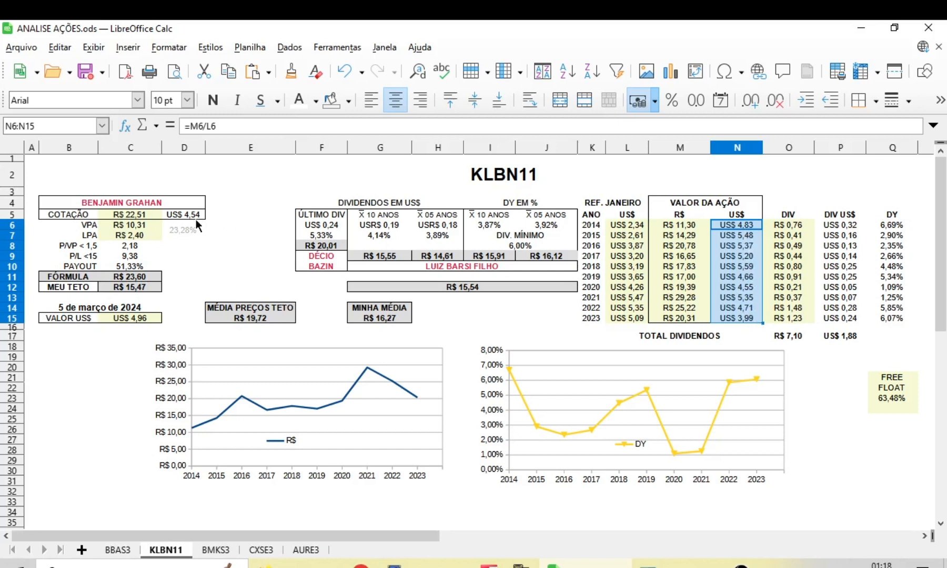
left_click(56, 387)
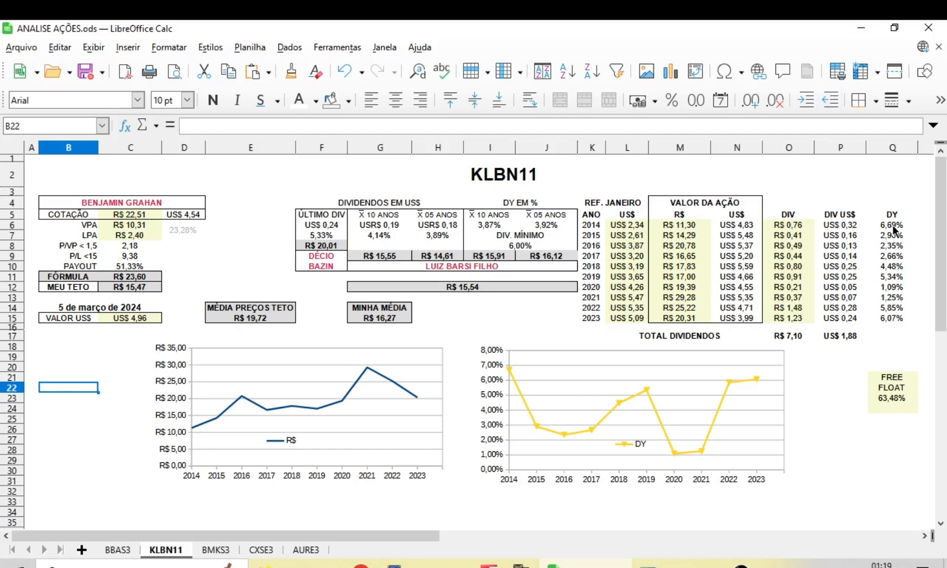
Step: Examine the yearly DY values in Q6:Q15 and the 5-year DY ceiling price and average formulas in J9 and J6
left_click_drag(893, 230, 882, 320)
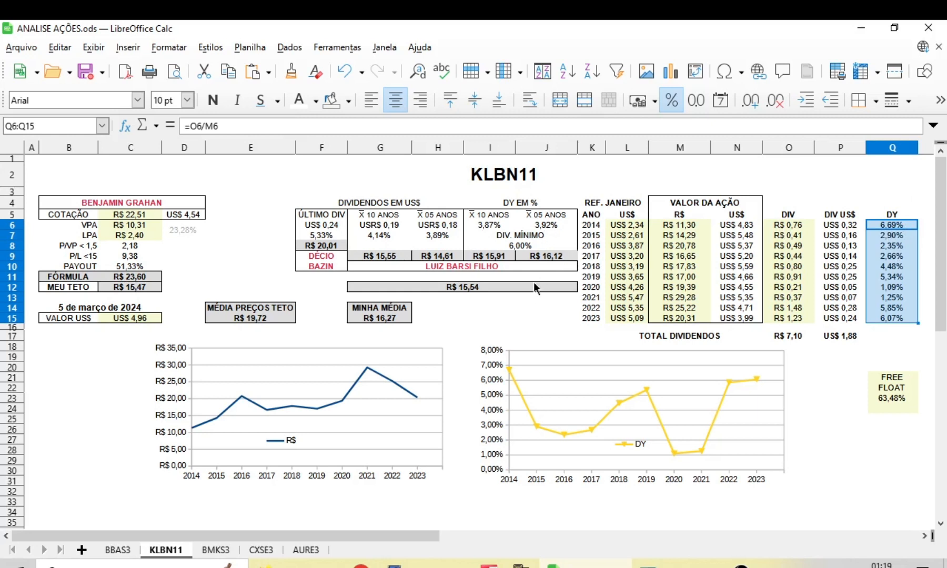
left_click(548, 255)
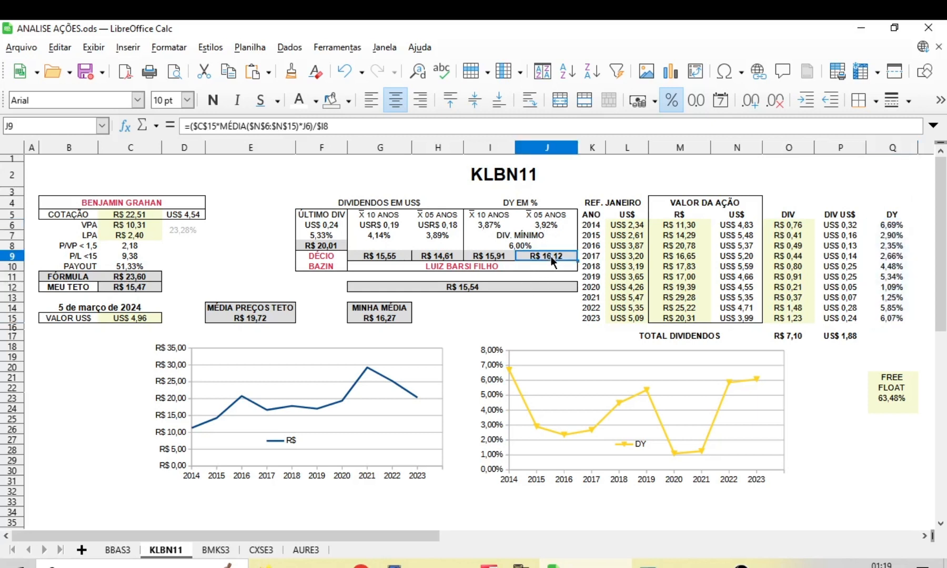
left_click(548, 224)
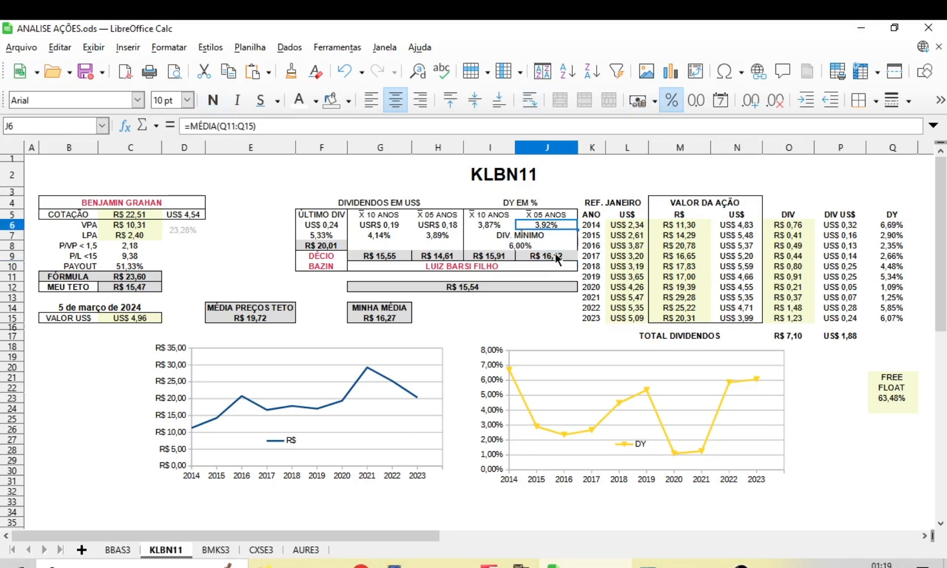
Step: Try DIV. MÍNIMO at 5% and 4% in the merged cell I8:J8, and set it back to 6%
left_click(506, 247)
type("5")
key("Return")
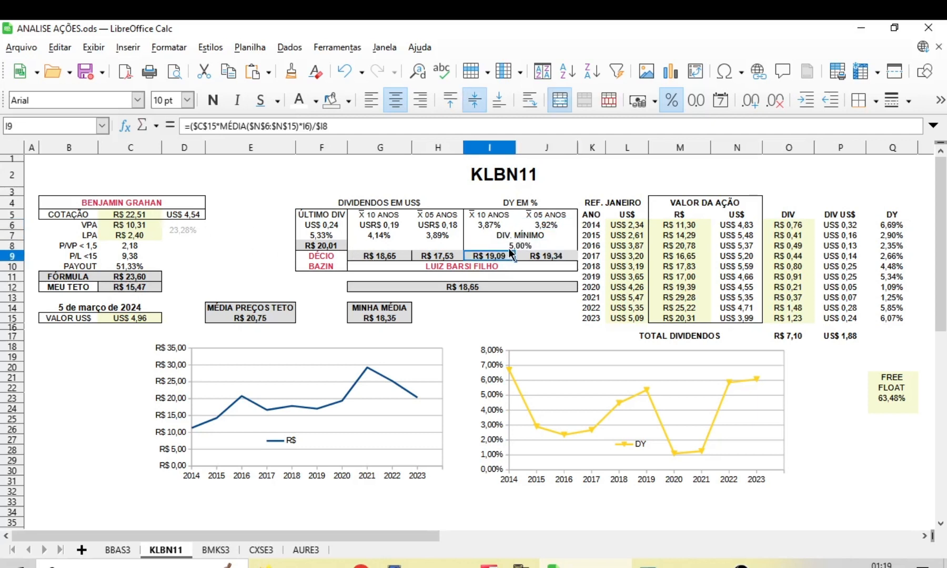
left_click(511, 249)
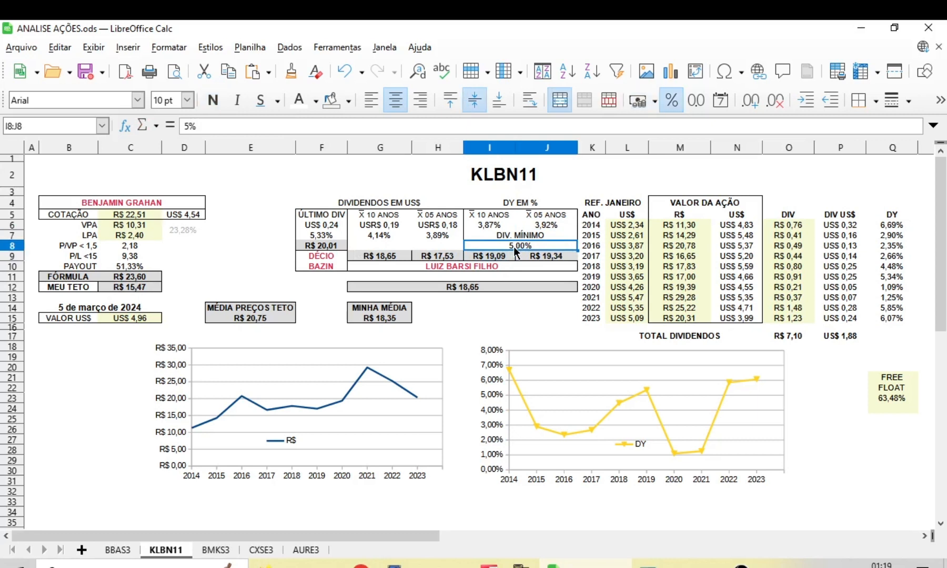
type("4")
key("Return")
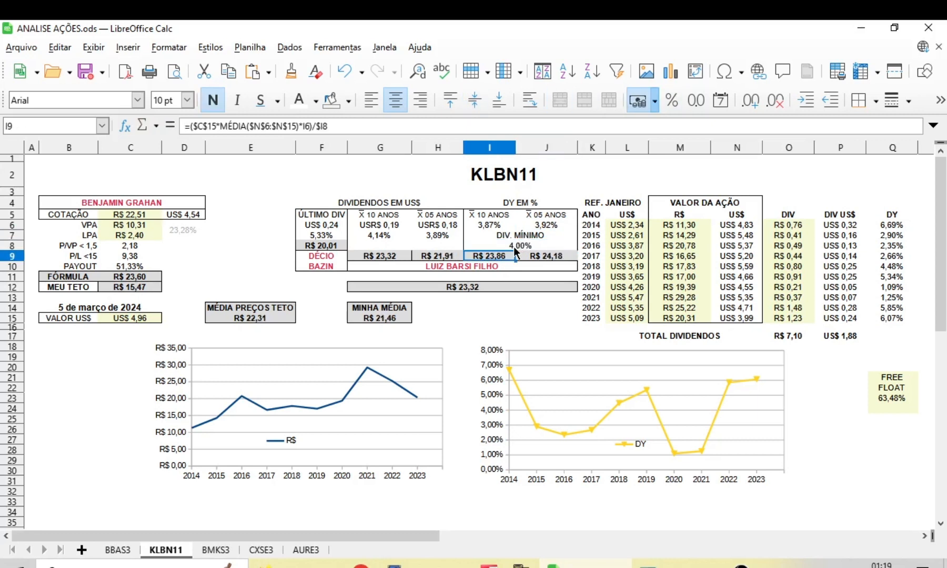
left_click(524, 246)
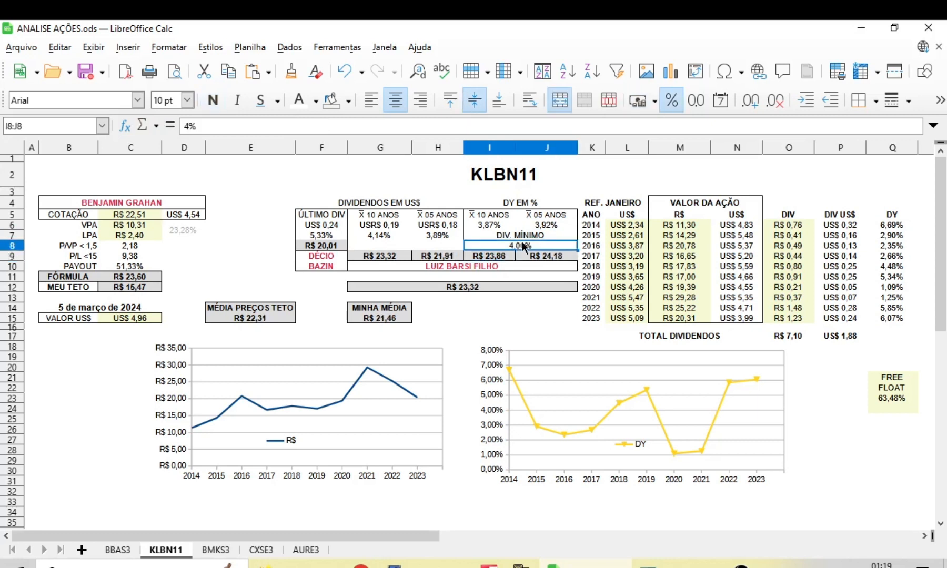
type("6")
key("Return")
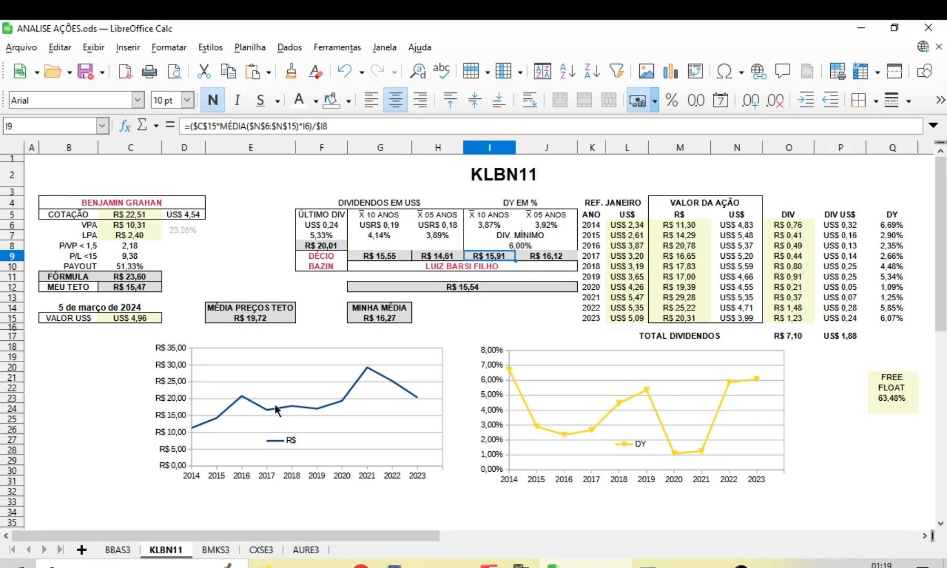
Step: Hide the helper values in D8:D10 on the BBAS3 sheet by setting their font colour to white
left_click(117, 550)
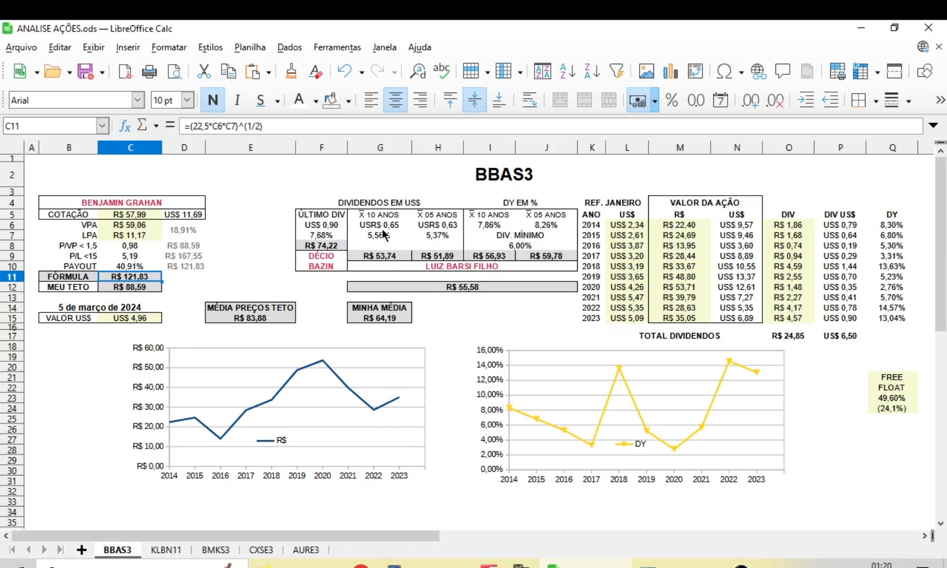
left_click(166, 550)
left_click(112, 551)
left_click_drag(193, 244, 193, 263)
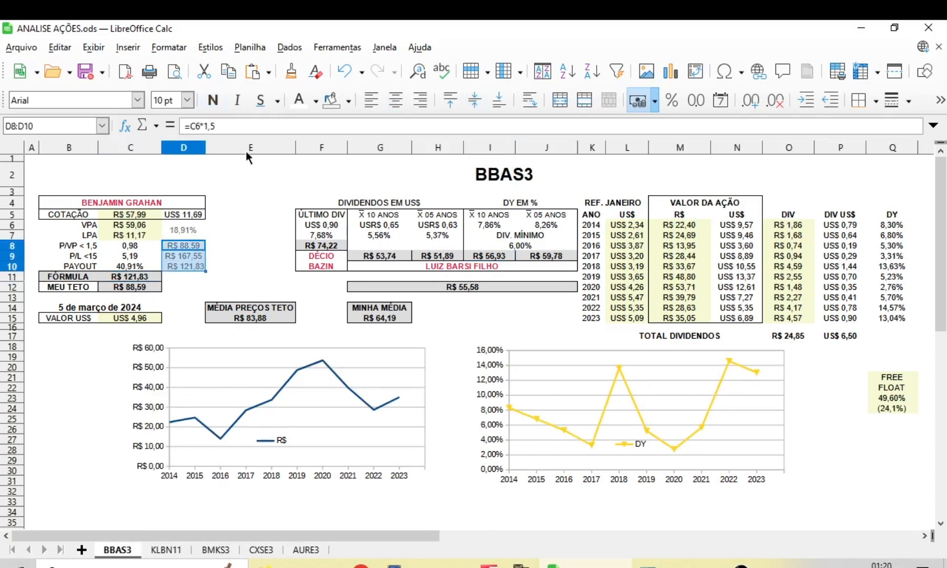
left_click(298, 100)
left_click(241, 250)
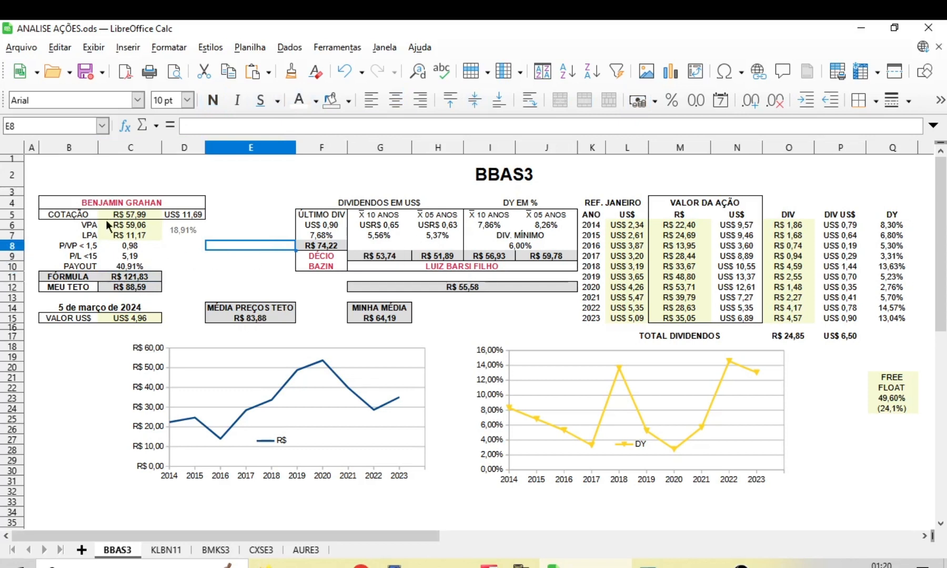
Step: Examine the BBAS3 formulas for MÉDIA PREÇOS TETO in E15, MINHA MÉDIA in G15 and MEU TETO in C12
left_click(255, 317)
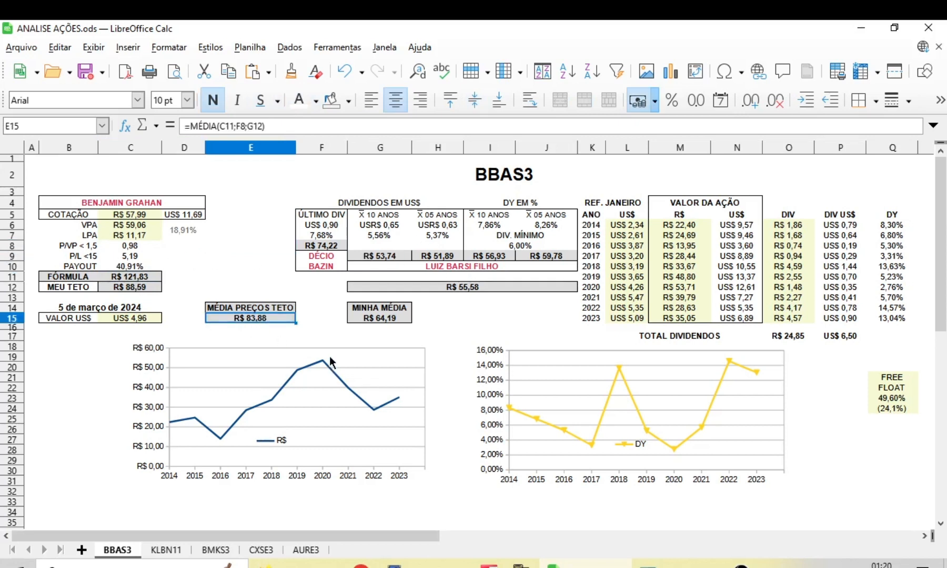
left_click(368, 315)
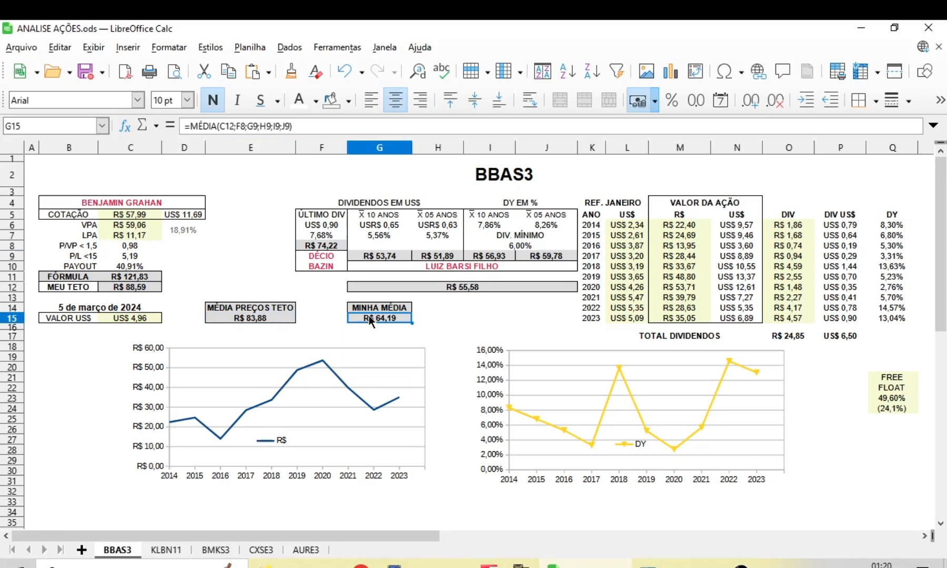
left_click(119, 289)
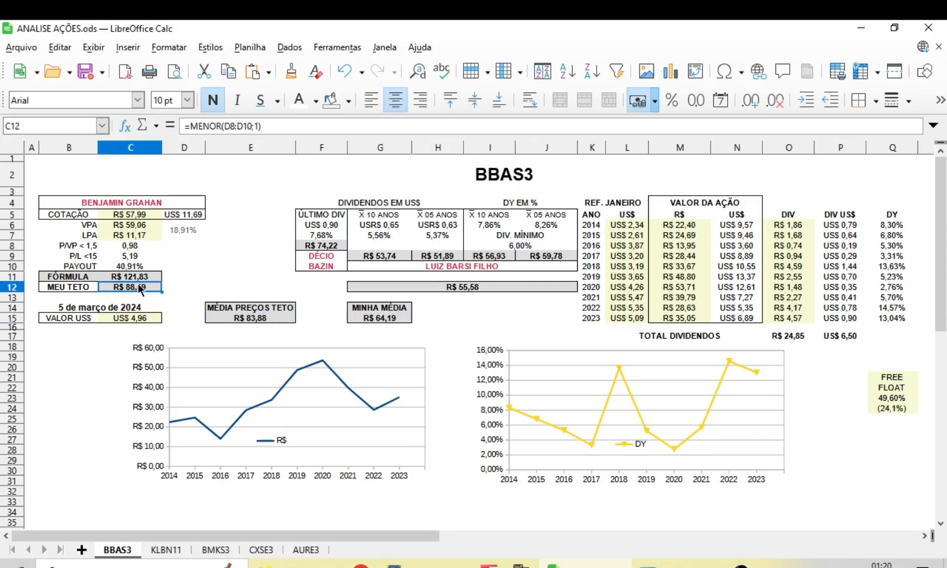
left_click(383, 317)
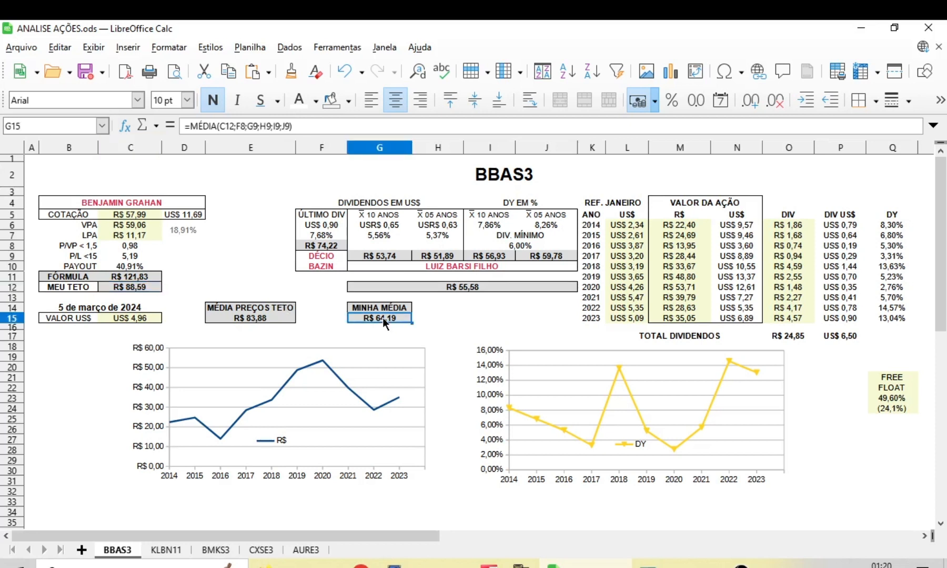
Step: Compare the BBAS3 quote in C5 with the R$ prices in M6:M15 and MINHA MÉDIA, and check the hidden formula in D9
left_click(142, 216)
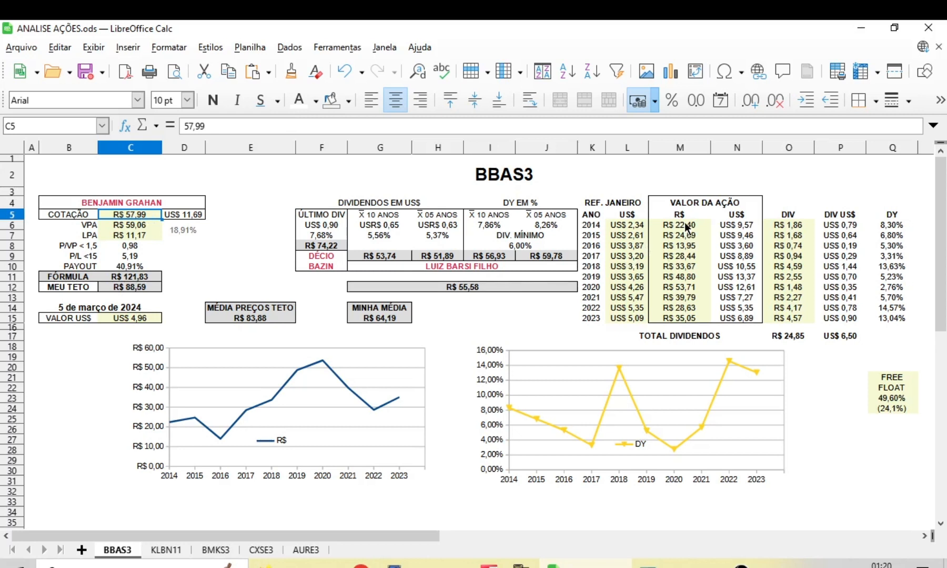
left_click_drag(686, 225, 687, 320)
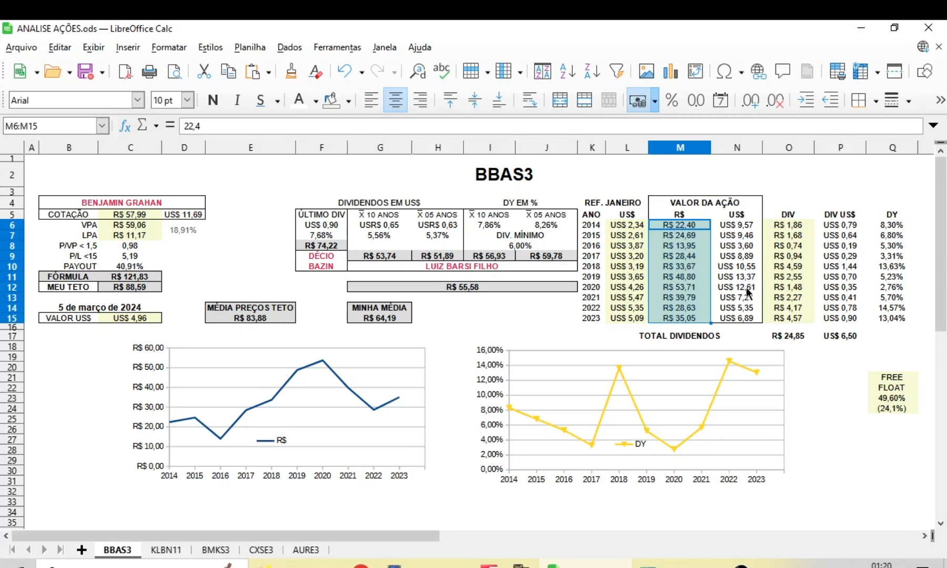
left_click(236, 199)
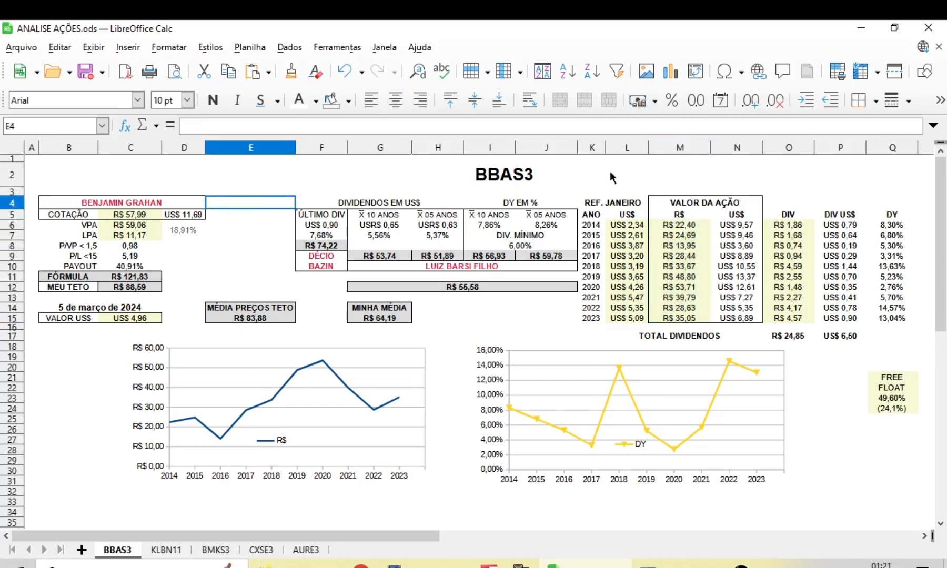
left_click(128, 216)
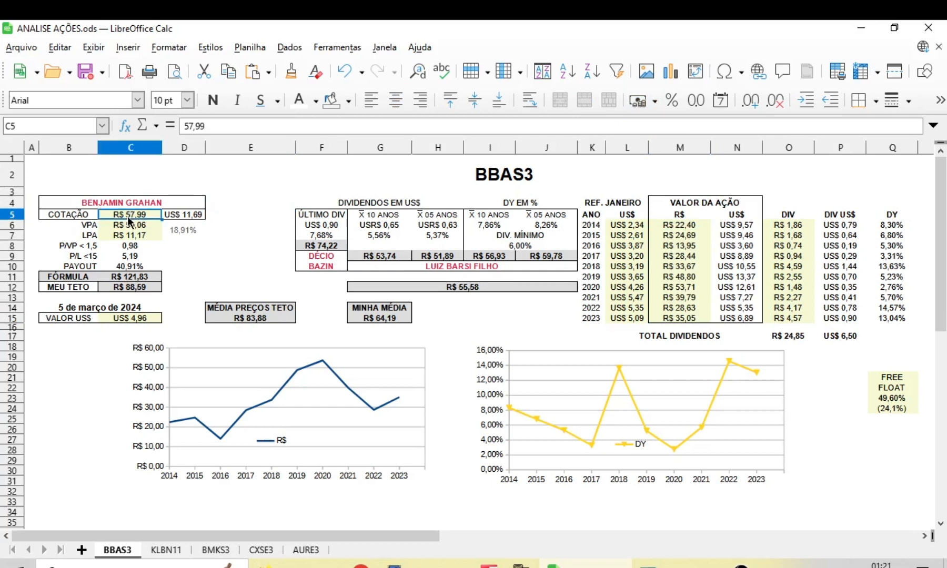
left_click(375, 318)
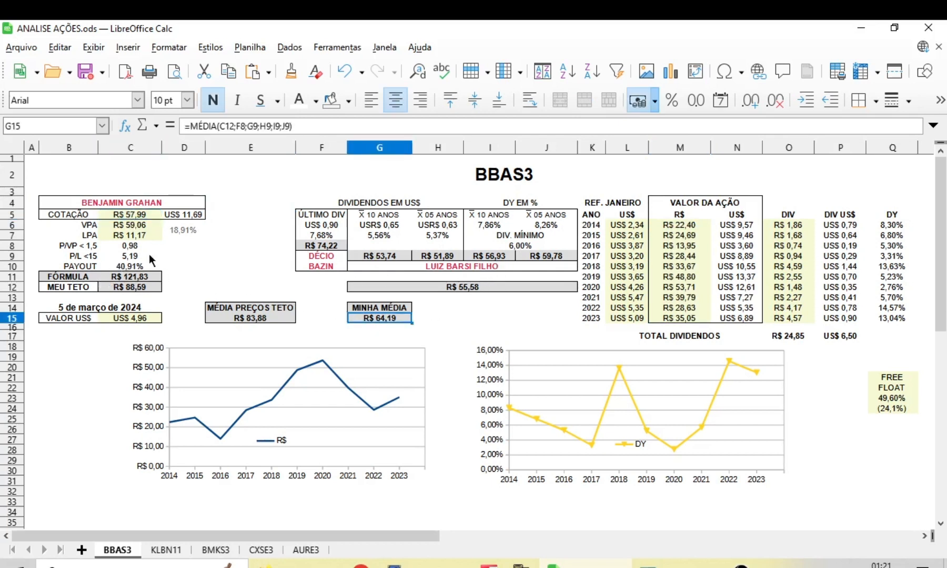
left_click(201, 254)
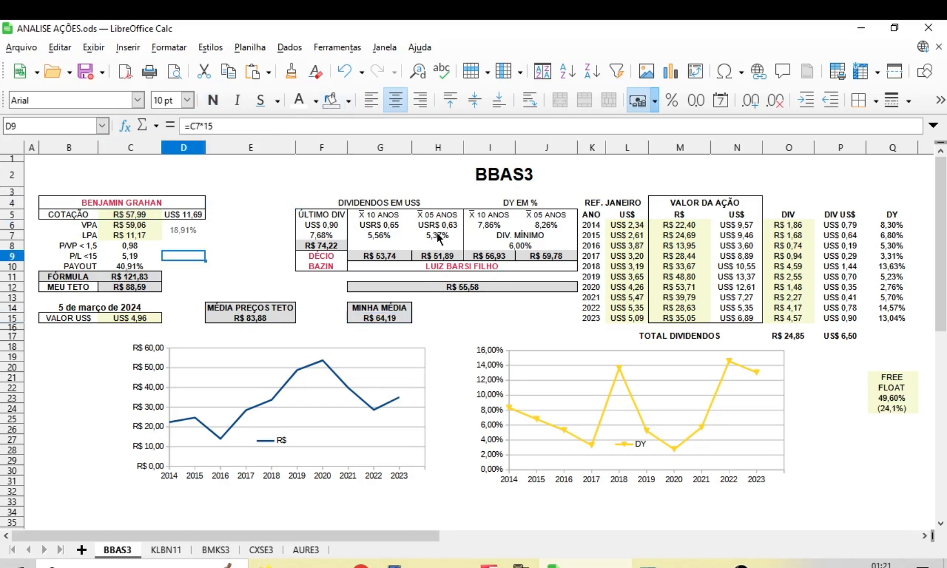
Step: Examine the PAYOUT formula in C10, the 2023 dividend in O15, the quote in C5 and the reference date
left_click(127, 264)
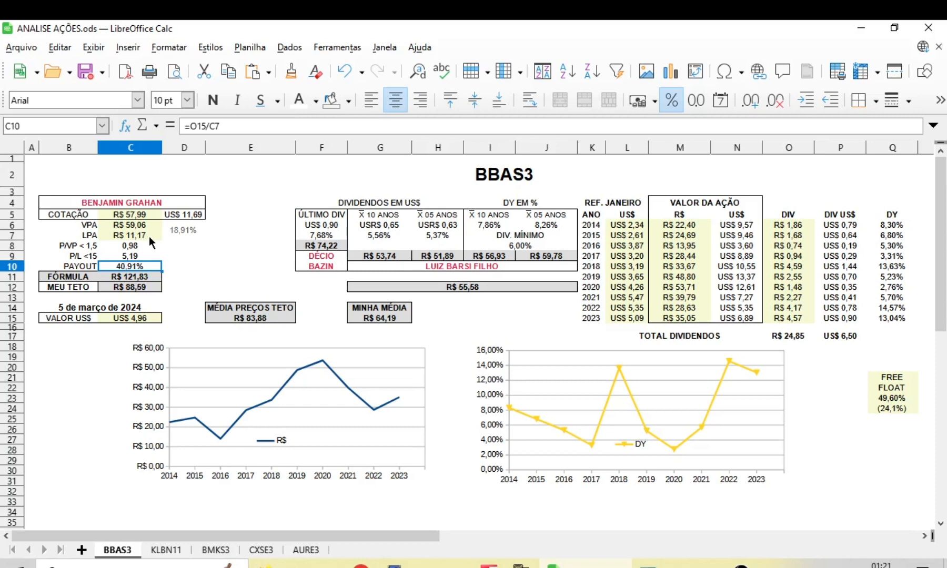
left_click(788, 321)
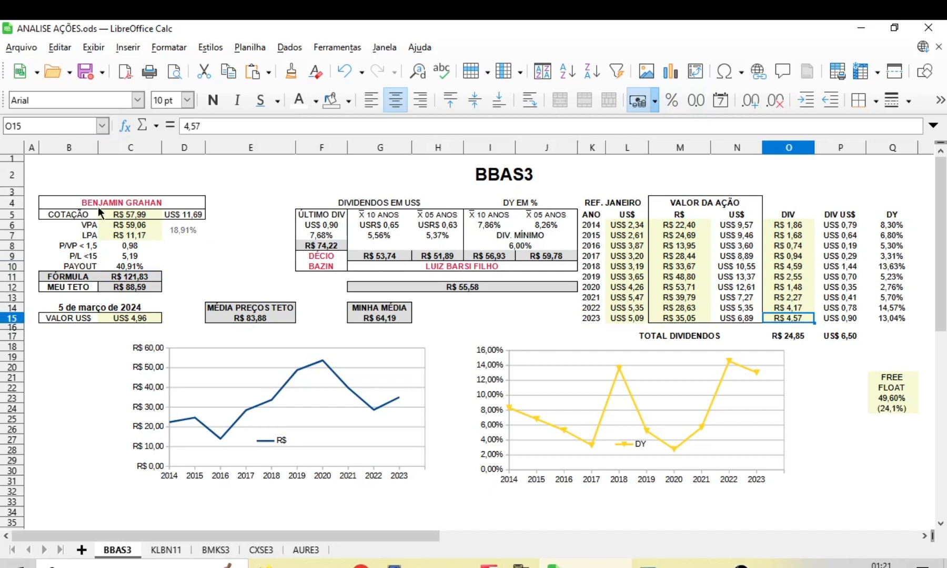
left_click(130, 216)
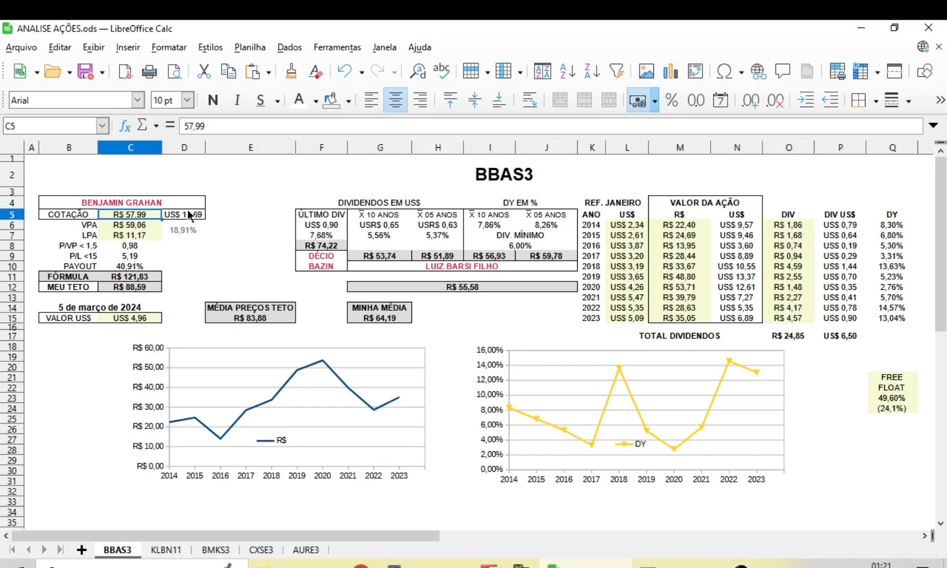
left_click(105, 307)
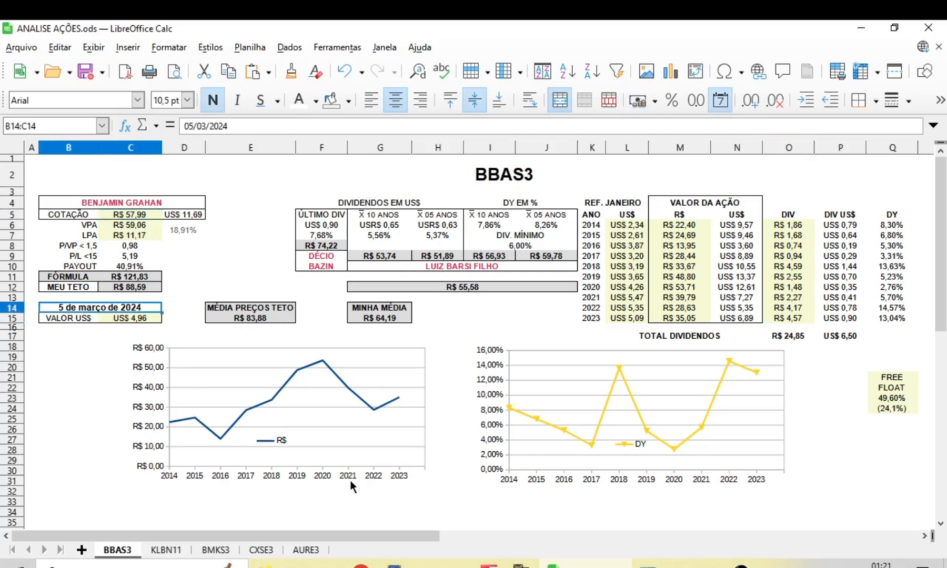